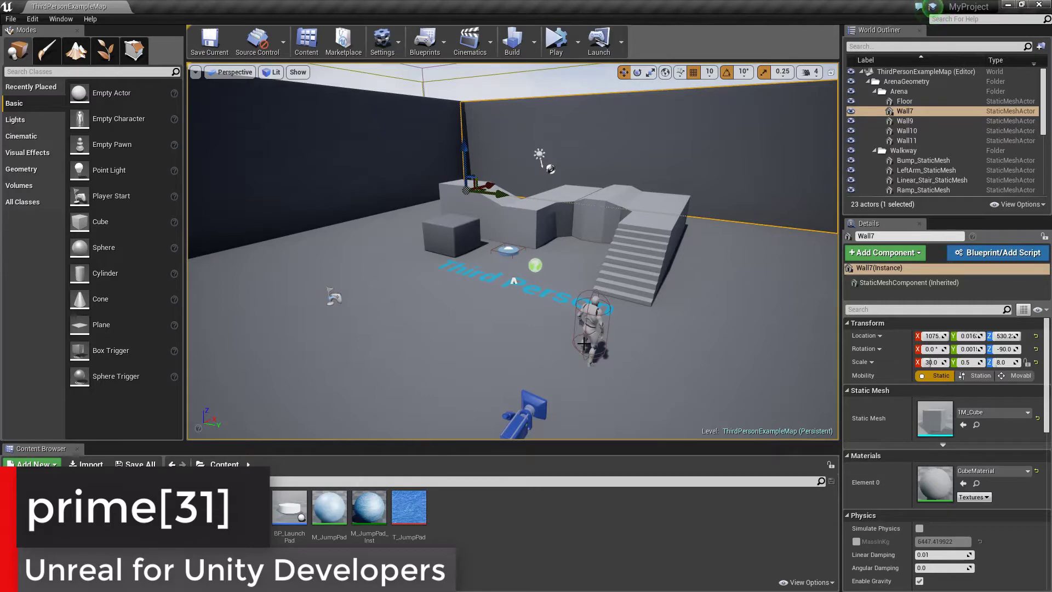
pyautogui.moveTo(583, 343); pyautogui.dragTo(578, 332, button='right')
pyautogui.moveTo(509, 255); pyautogui.dragTo(509, 255, button='right')
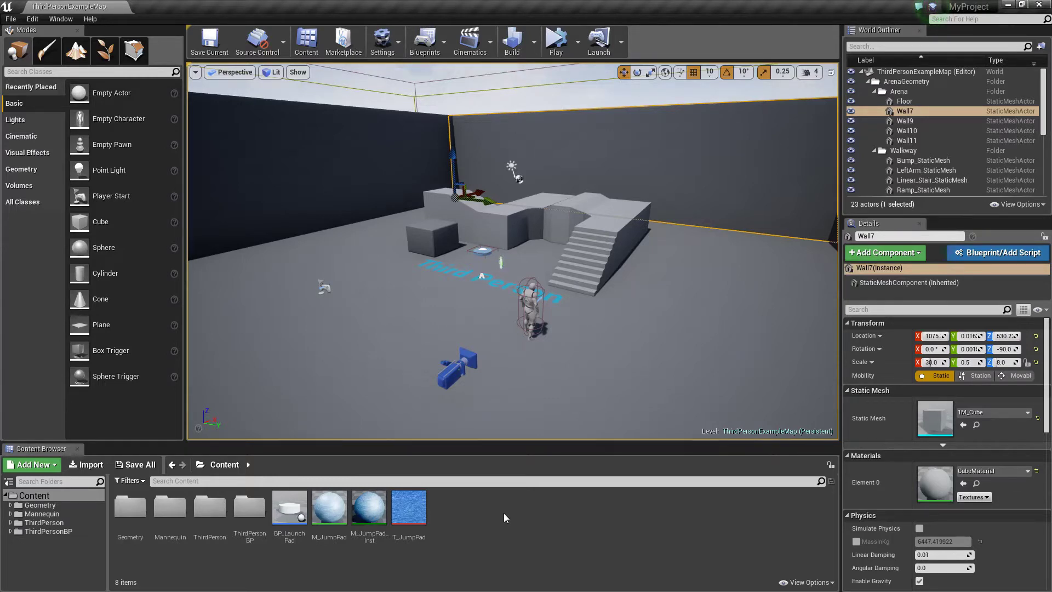
# - Create a new material named M_Clouds in the Content folder and open its graph
pyautogui.rightClick(476, 519)
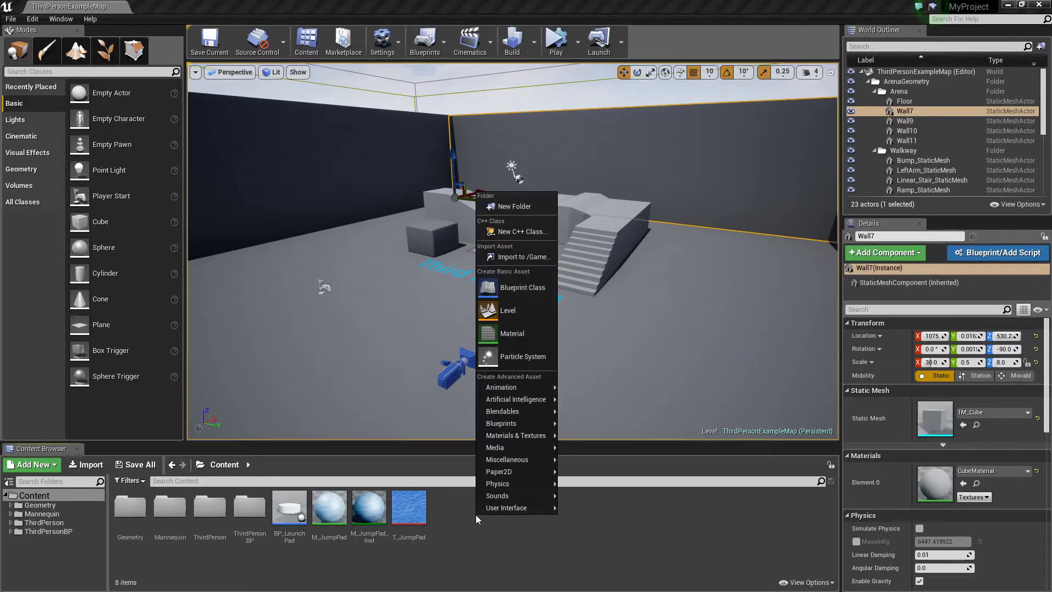
pyautogui.click(521, 334)
pyautogui.write('M_')
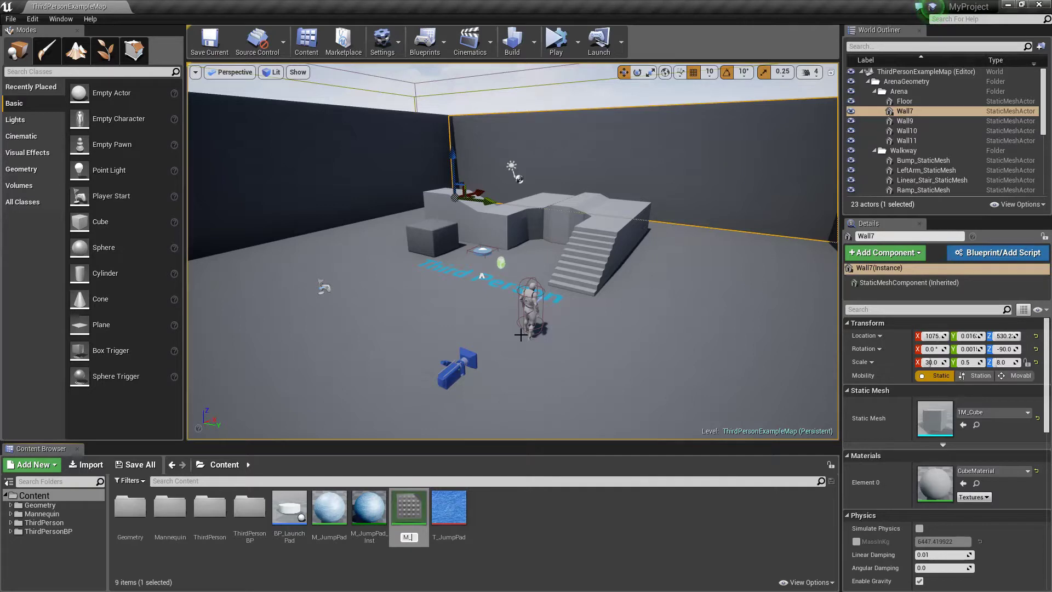
pyautogui.write('Clouds')
pyautogui.press('Return')
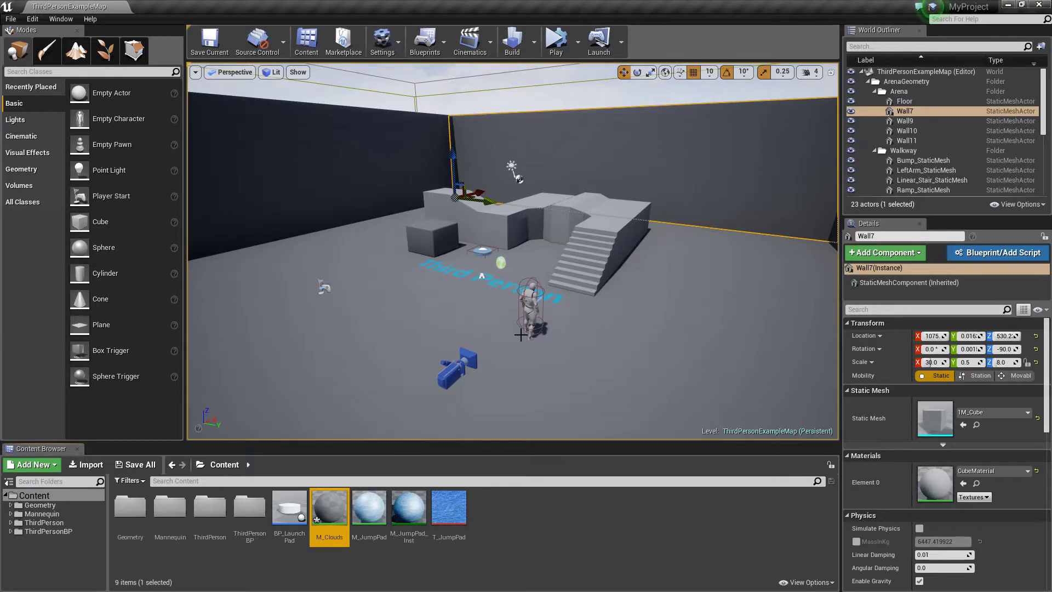
pyautogui.doubleClick(322, 507)
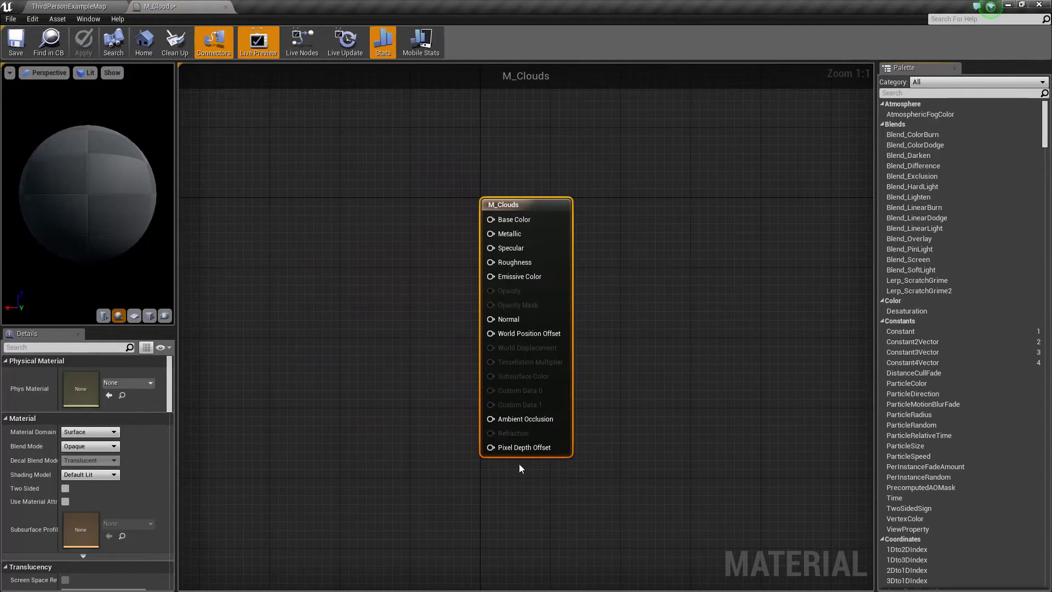
pyautogui.moveTo(350, 317); pyautogui.dragTo(606, 317, button='right')
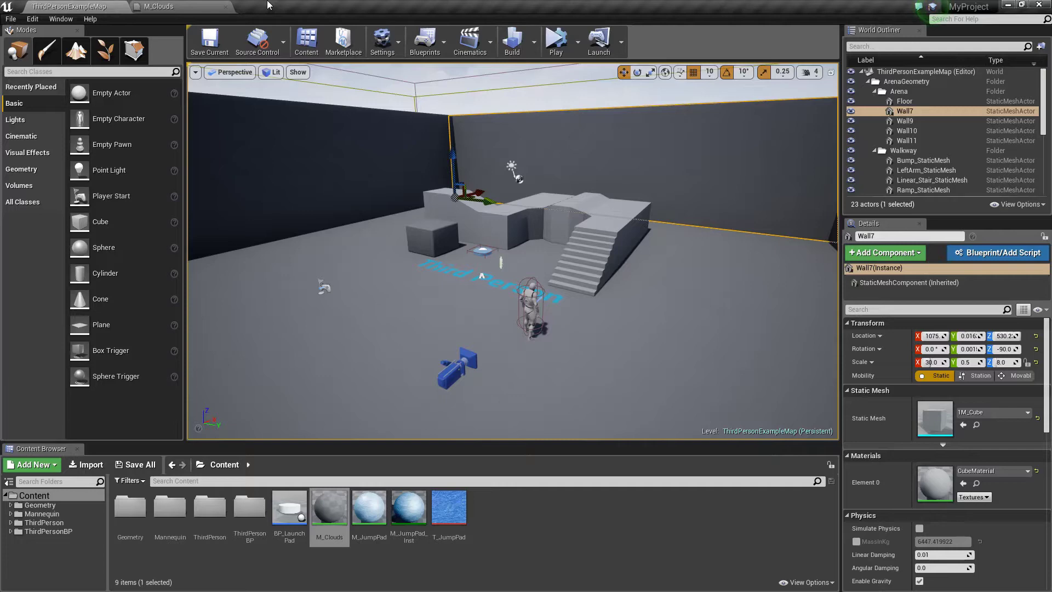
# - Import the T_Clouds texture from the desktop into the project's Content folder
pyautogui.doubleClick(268, 4)
pyautogui.moveTo(293, 8); pyautogui.dragTo(376, 24)
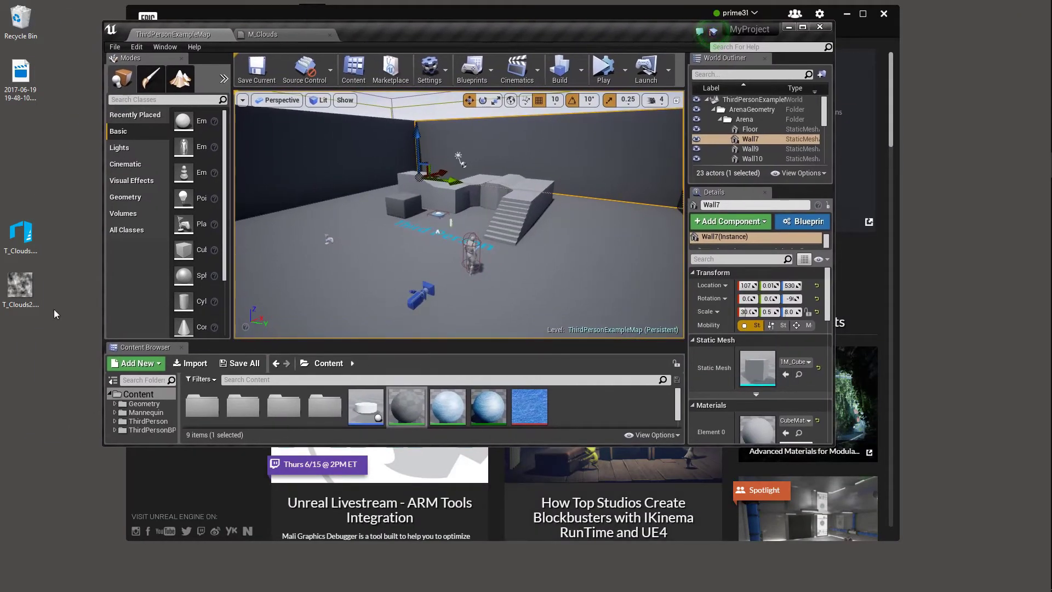
pyautogui.moveTo(21, 245); pyautogui.dragTo(594, 404)
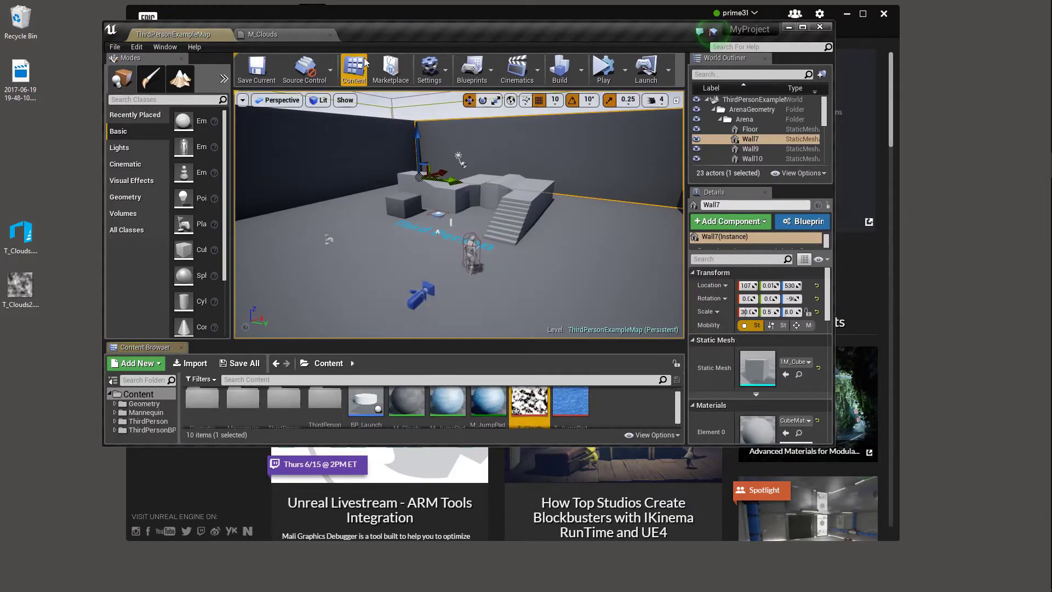
pyautogui.doubleClick(400, 29)
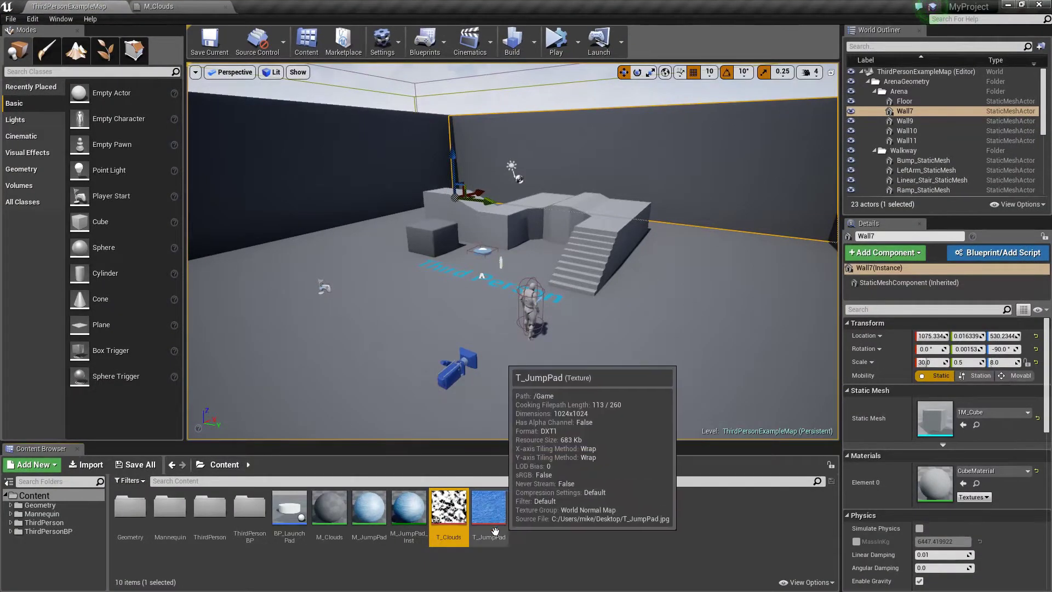
# - Add the T_Clouds texture to the M_Clouds graph as a Texture Sample, placed to the left of the material's output node
pyautogui.click(186, 7)
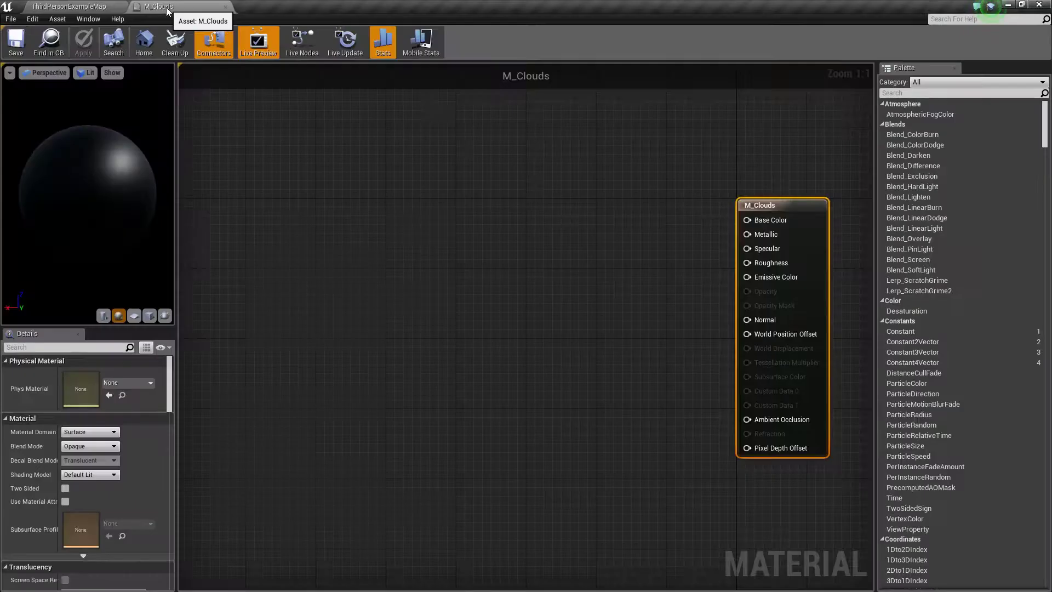
pyautogui.moveTo(165, 7); pyautogui.dragTo(405, 35)
pyautogui.moveTo(449, 508); pyautogui.dragTo(494, 215)
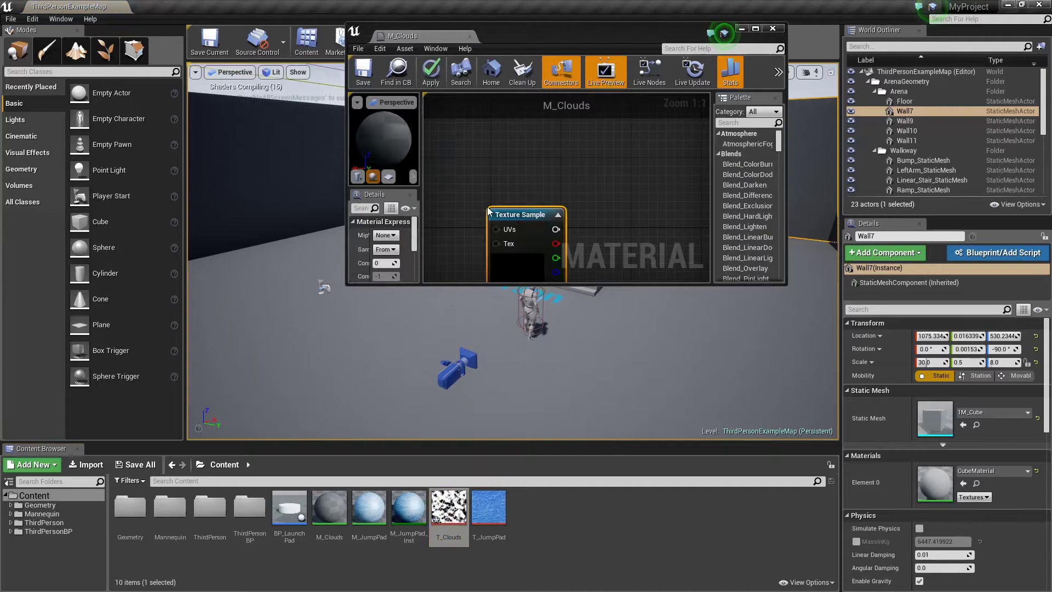
pyautogui.doubleClick(528, 37)
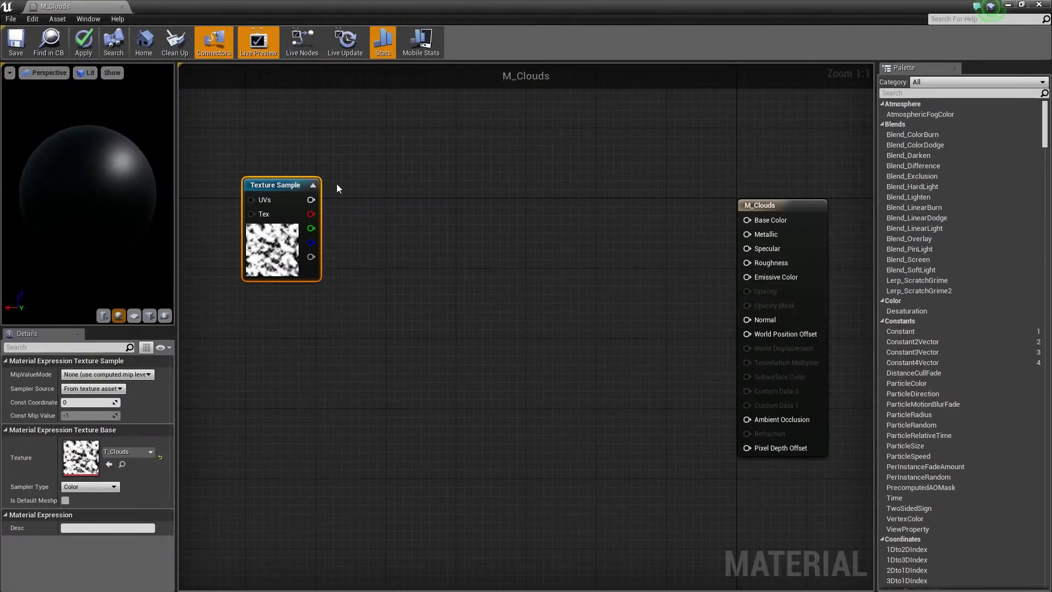
pyautogui.moveTo(280, 187); pyautogui.dragTo(429, 206)
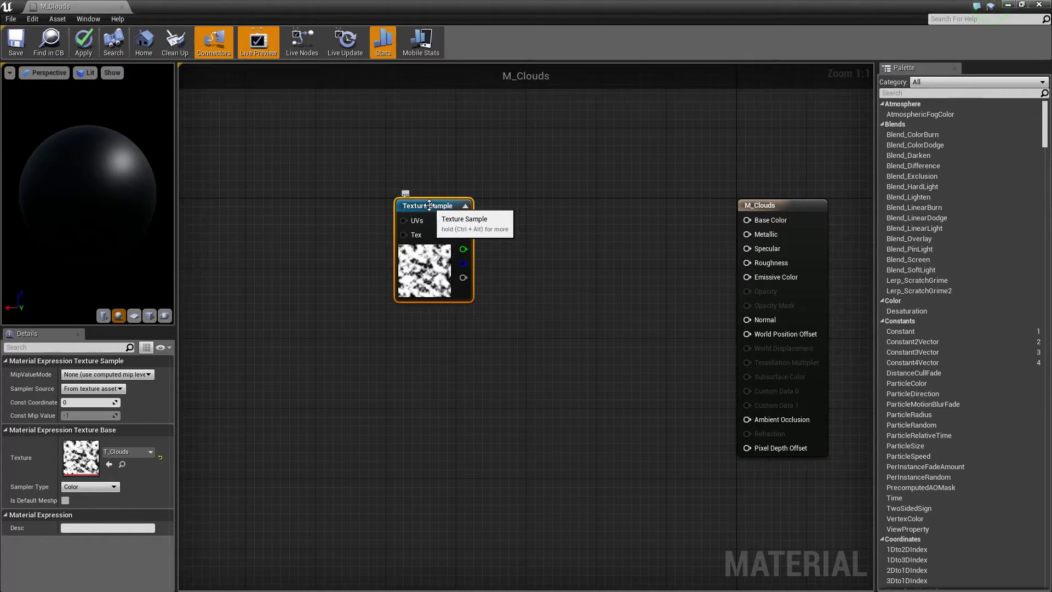
pyautogui.moveTo(429, 205); pyautogui.dragTo(429, 179)
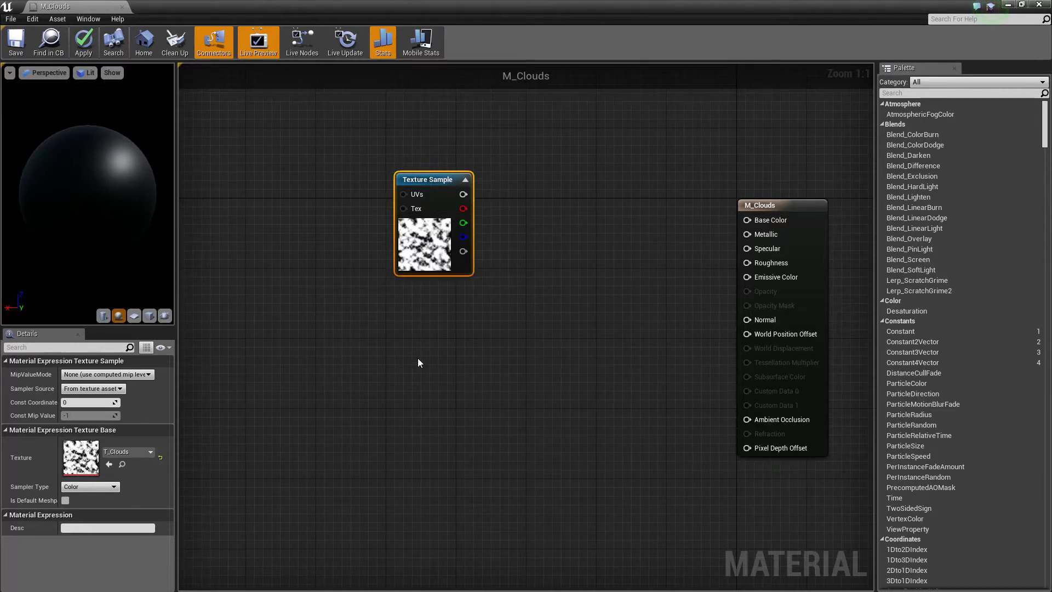
# - Set the material domain of M_Clouds to Light Function
pyautogui.click(418, 362)
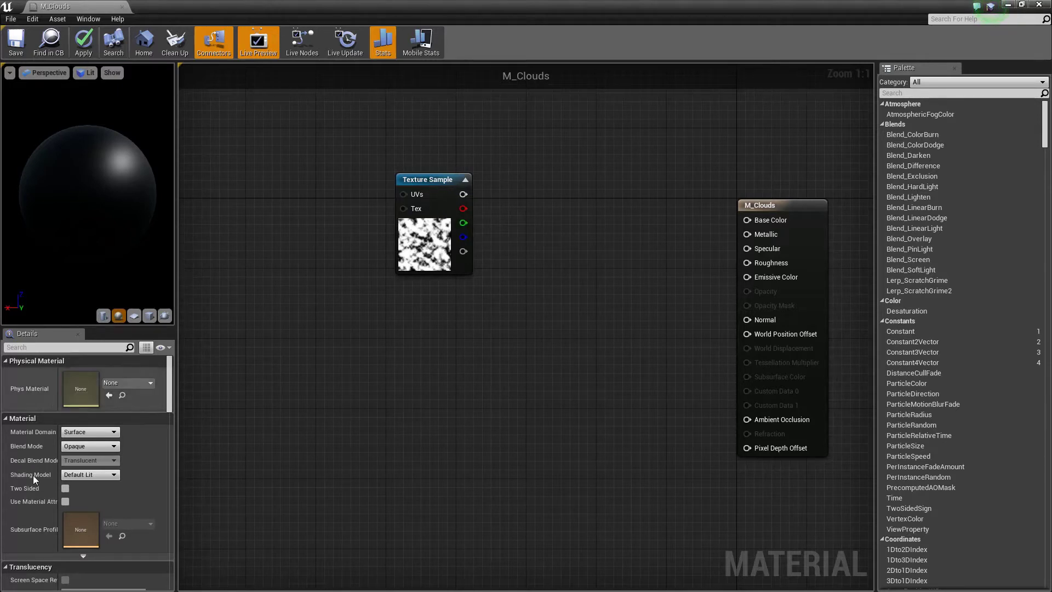
pyautogui.click(115, 433)
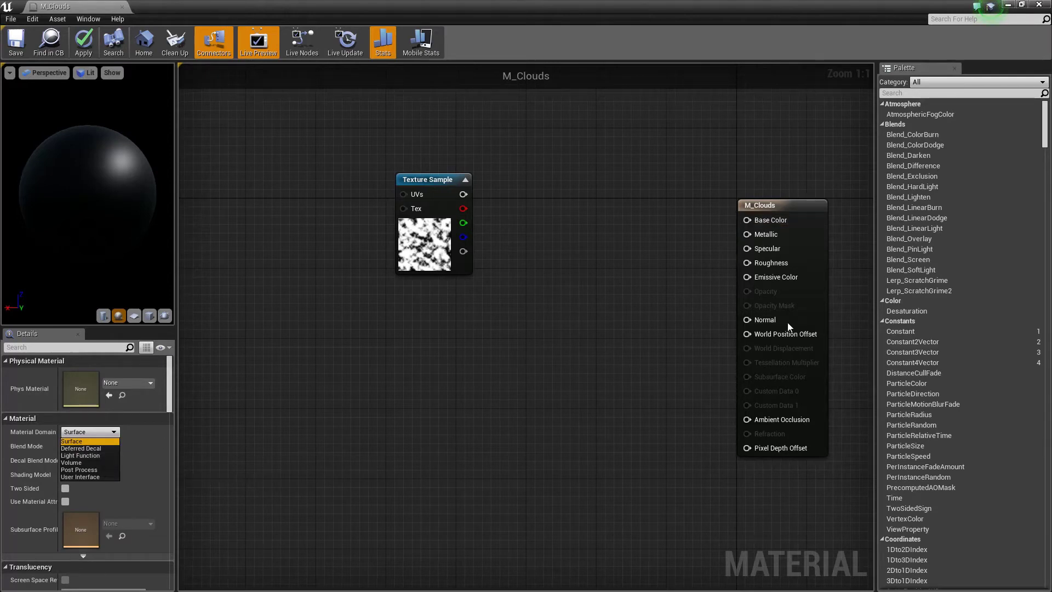
pyautogui.click(96, 455)
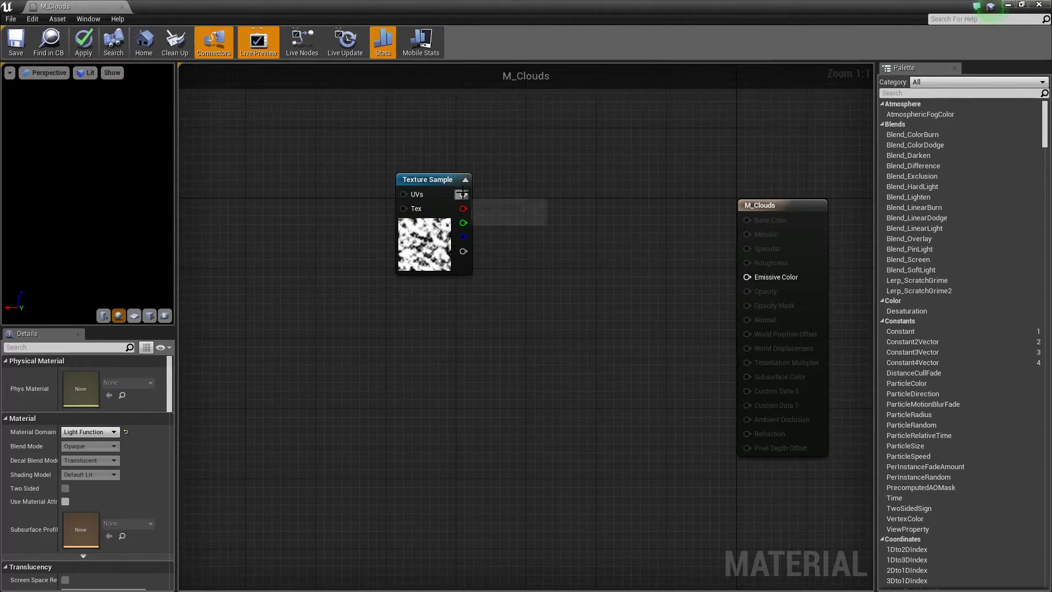
# - Connect the Texture Sample's RGB output to Emissive Color and save the material
pyautogui.moveTo(463, 194); pyautogui.dragTo(747, 277)
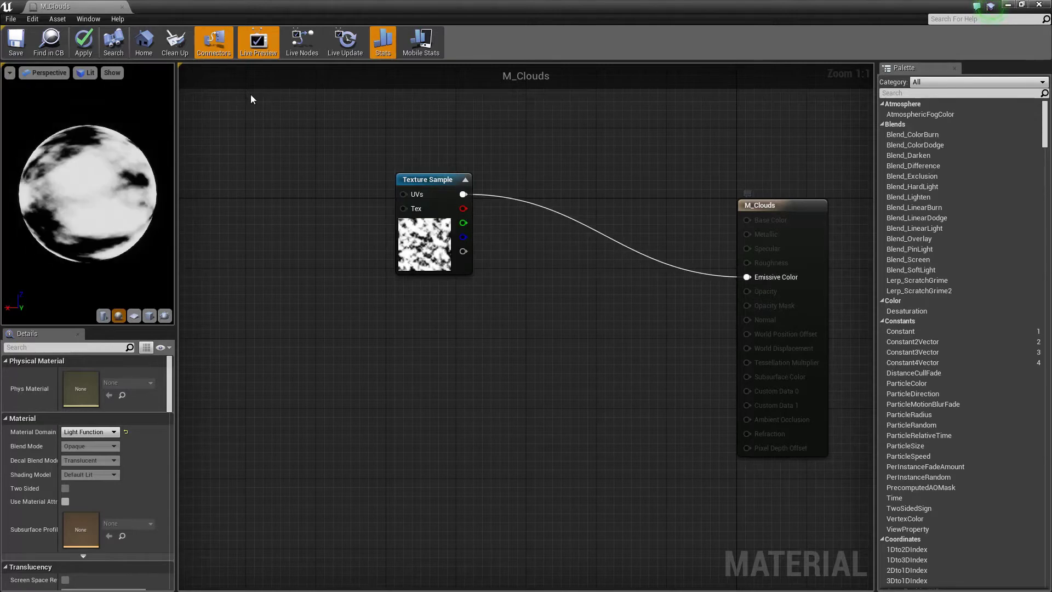
pyautogui.moveTo(111, 202); pyautogui.dragTo(111, 202)
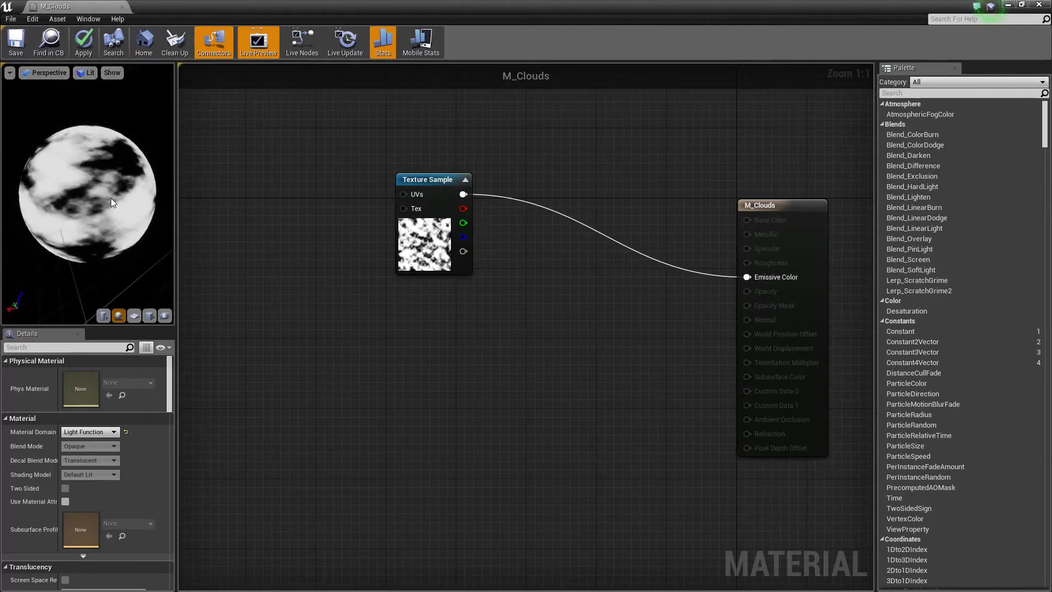
pyautogui.click(17, 41)
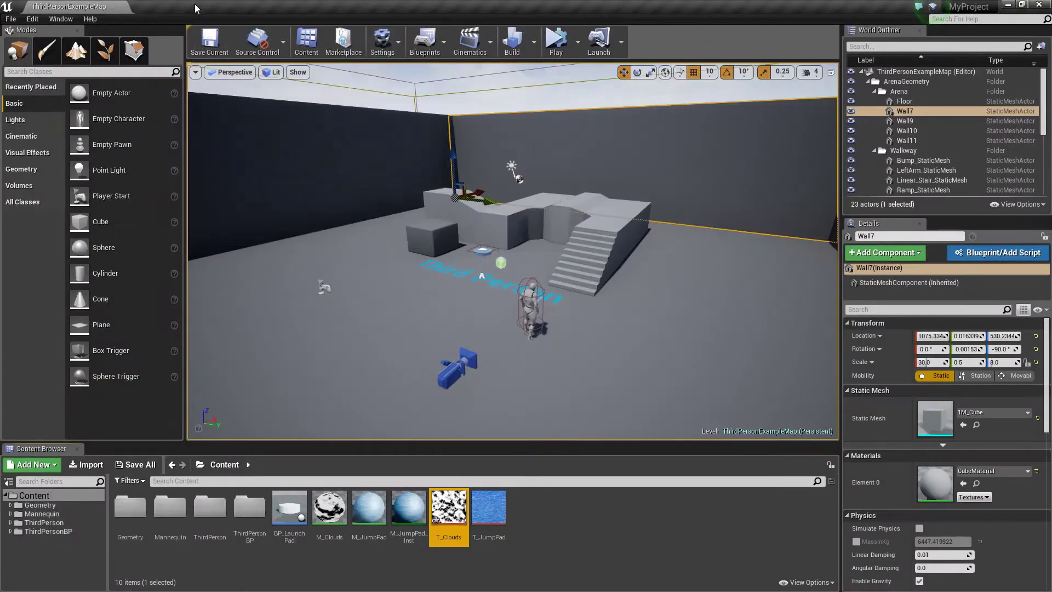
# - Filter the level's actors by "light" and assign M_Clouds as the light function material of the Light Source directional light
pyautogui.hotkey('alt', 'Tab')
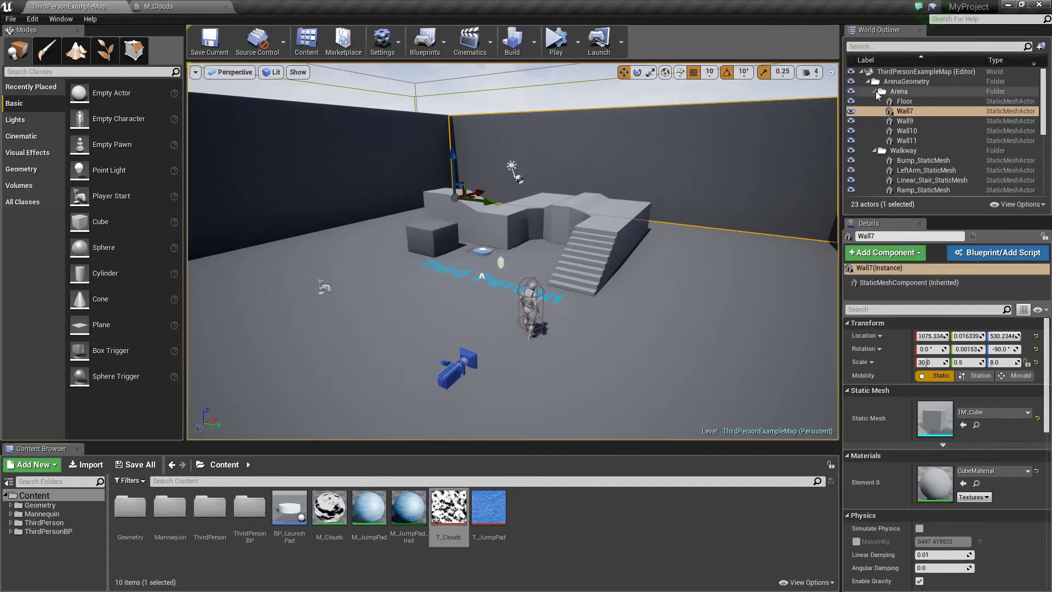
pyautogui.click(901, 47)
pyautogui.write('ligh')
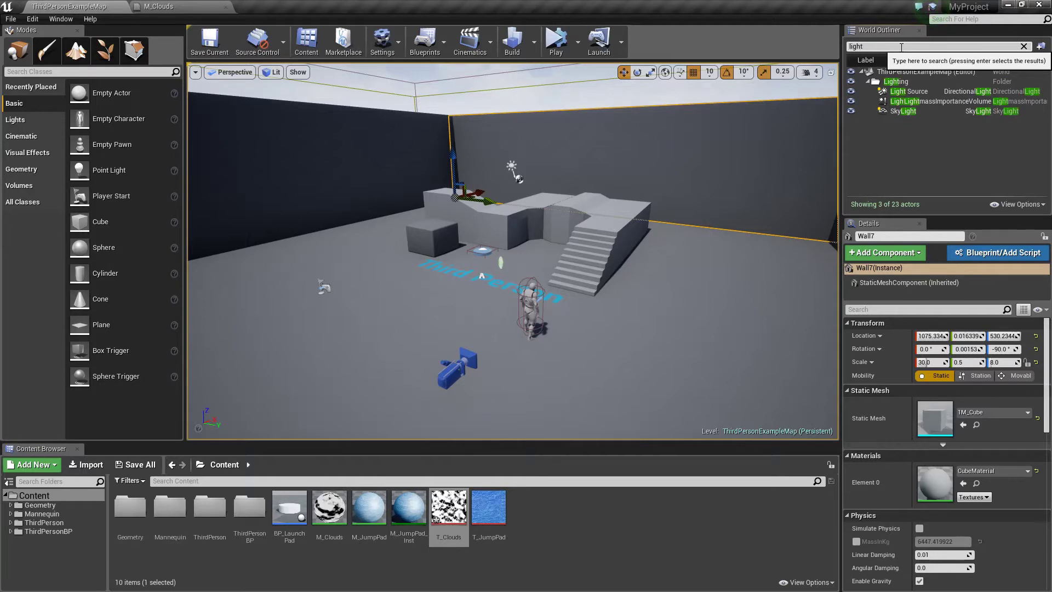
pyautogui.write('t')
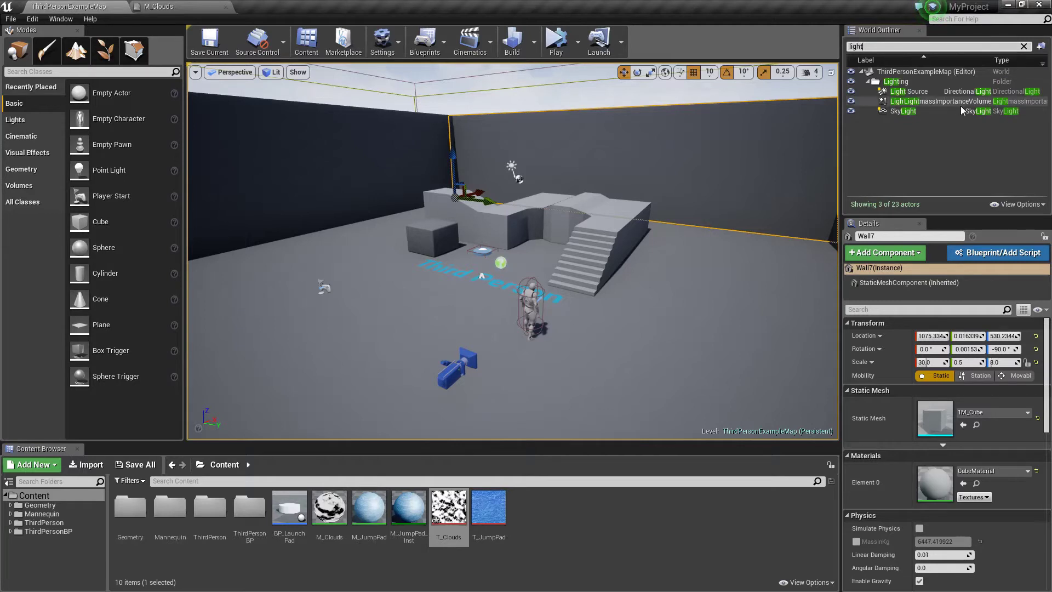
pyautogui.click(914, 92)
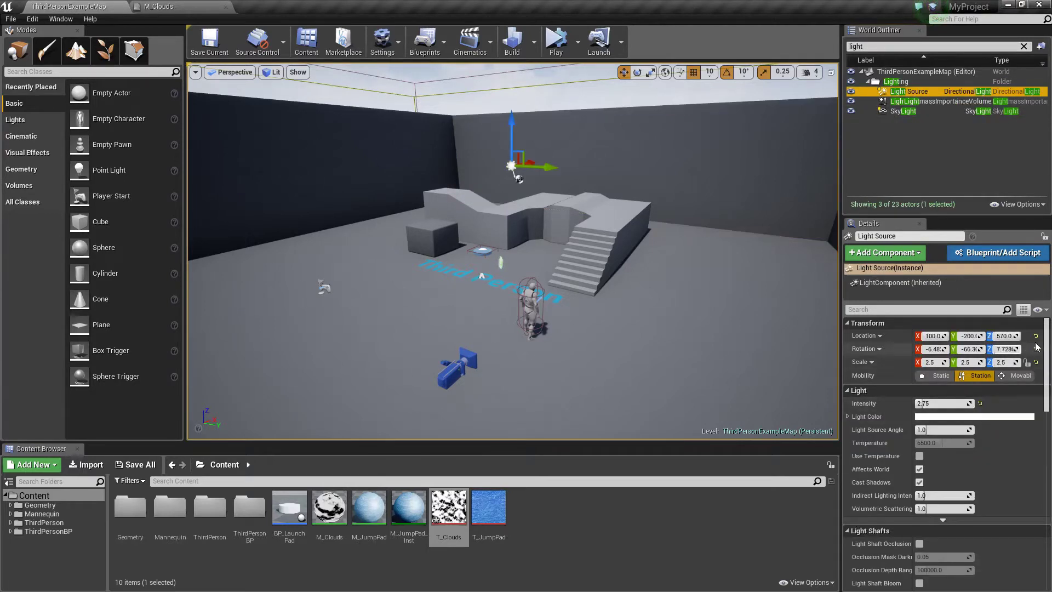
pyautogui.scroll(-3, 1048, 372)
pyautogui.moveTo(1047, 371); pyautogui.dragTo(1044, 491)
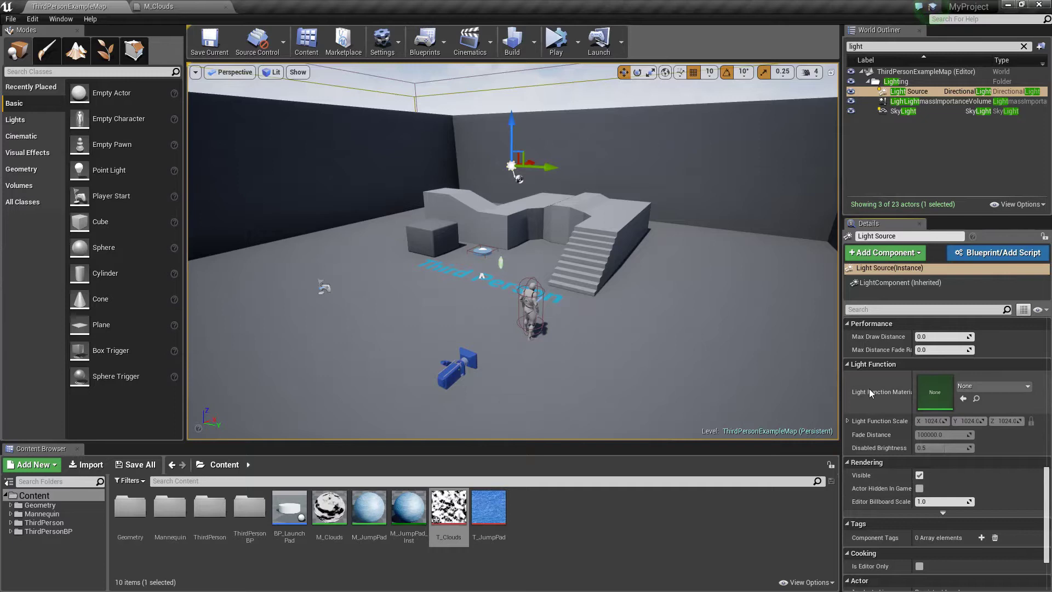
pyautogui.click(1025, 387)
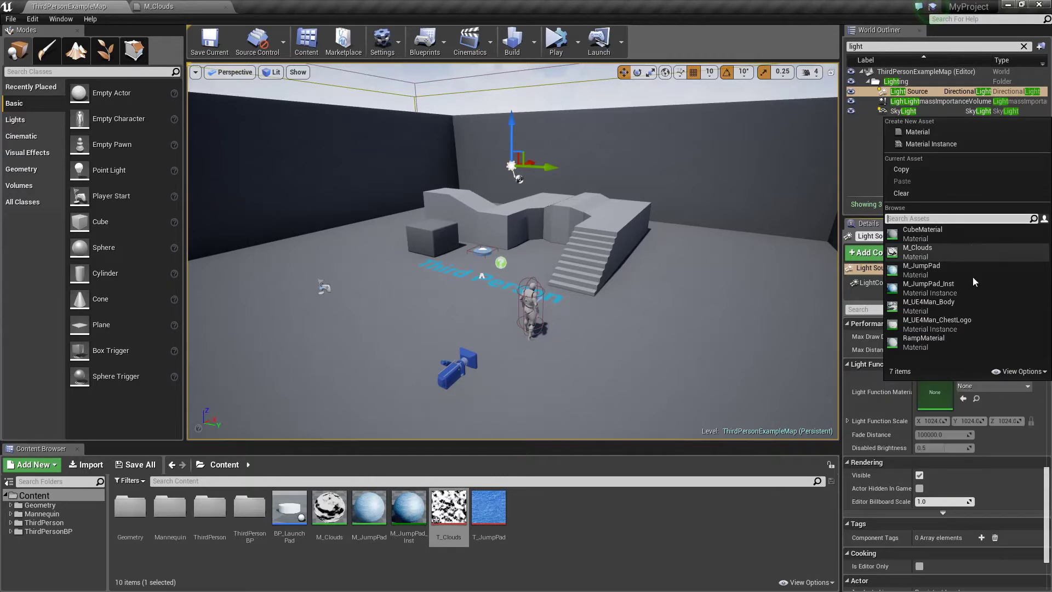
pyautogui.click(919, 251)
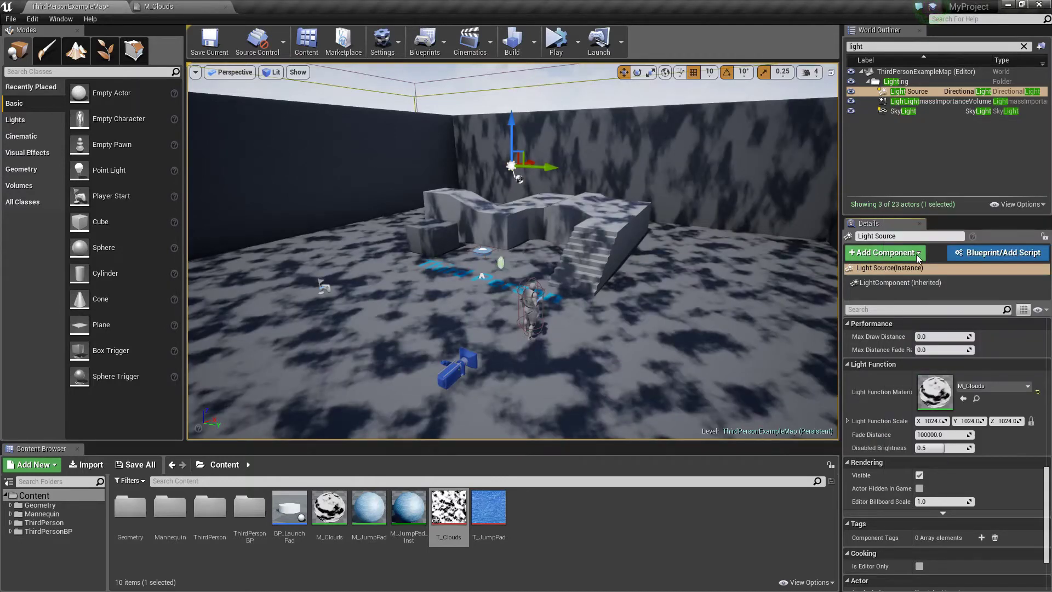
# - Check the cloud shadows across the arena and save the level
pyautogui.scroll(-6, 526, 219)
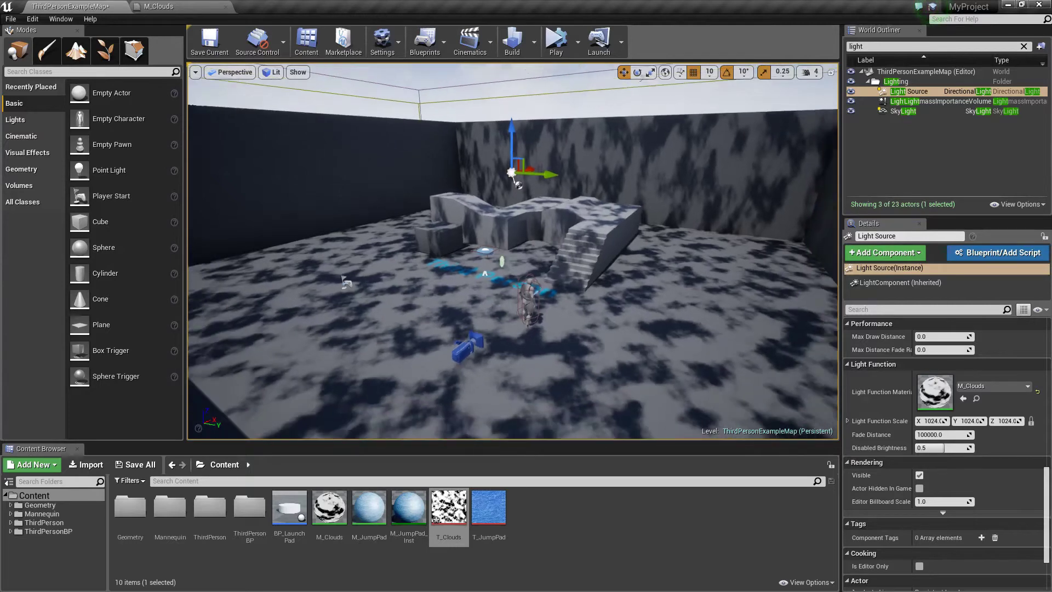
pyautogui.scroll(-3, 513, 251)
pyautogui.moveTo(513, 250); pyautogui.dragTo(517, 219, button='right')
pyautogui.scroll(3, 512, 251)
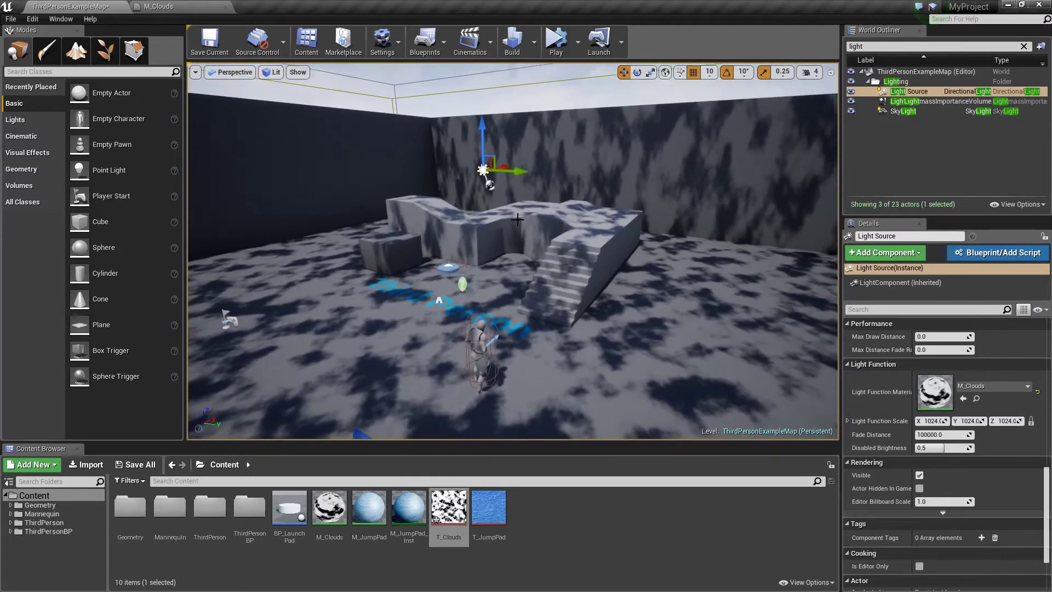
pyautogui.hotkey('ctrl', 's')
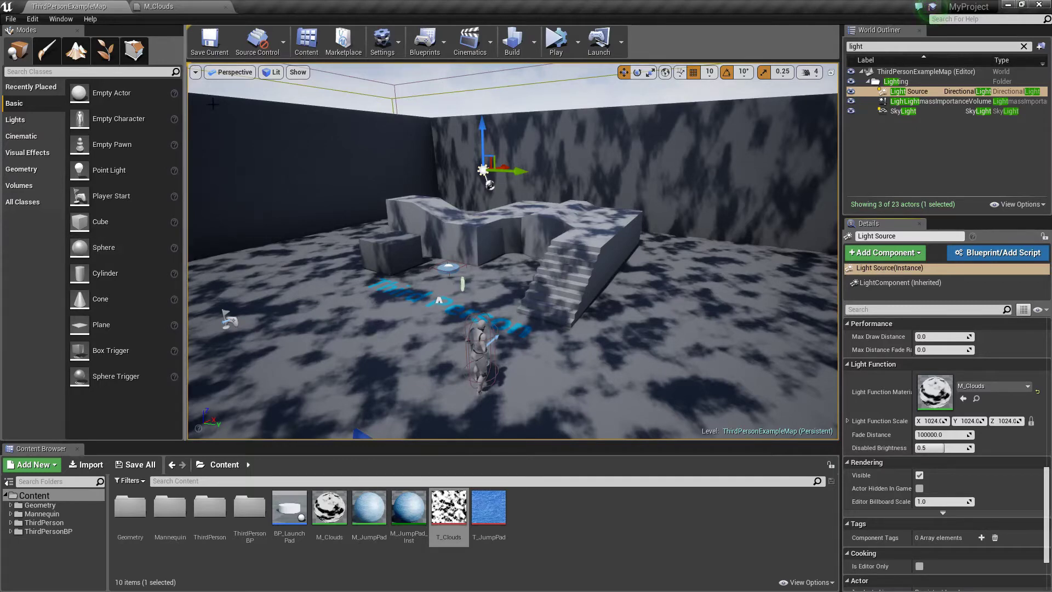
# - Add a LinearInterpolate node to the M_Clouds graph, fed from the Texture Sample's RGB output into A and placed below the existing wire
pyautogui.click(208, 6)
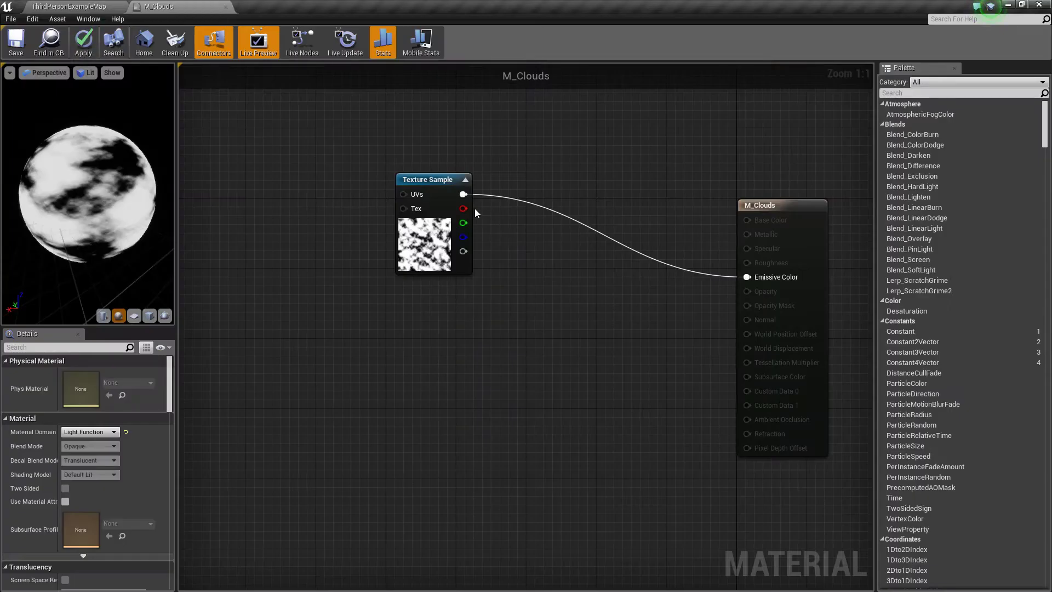
pyautogui.moveTo(466, 200); pyautogui.dragTo(558, 325)
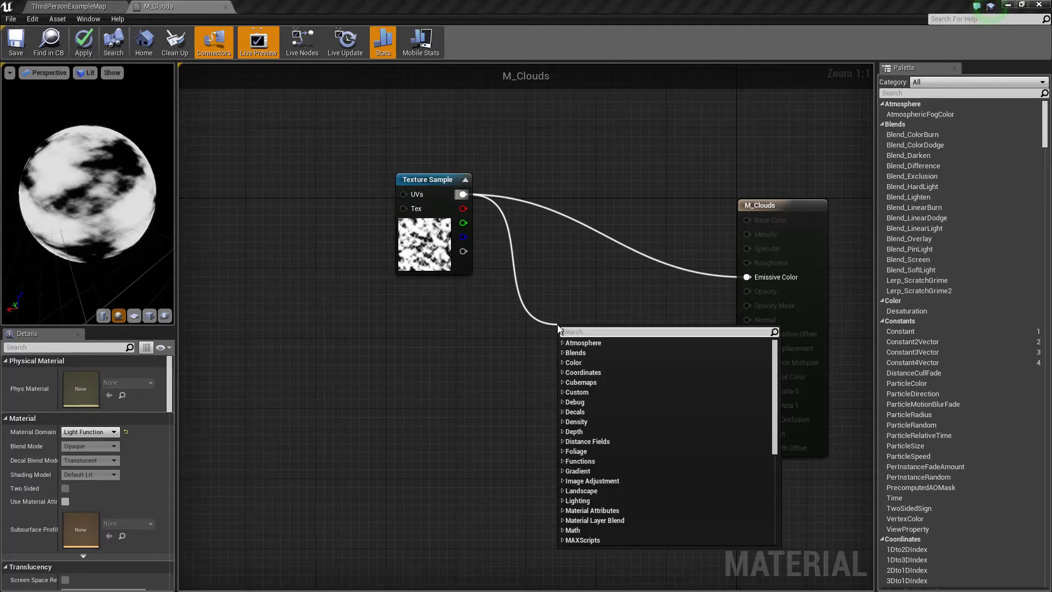
pyautogui.write('lerp')
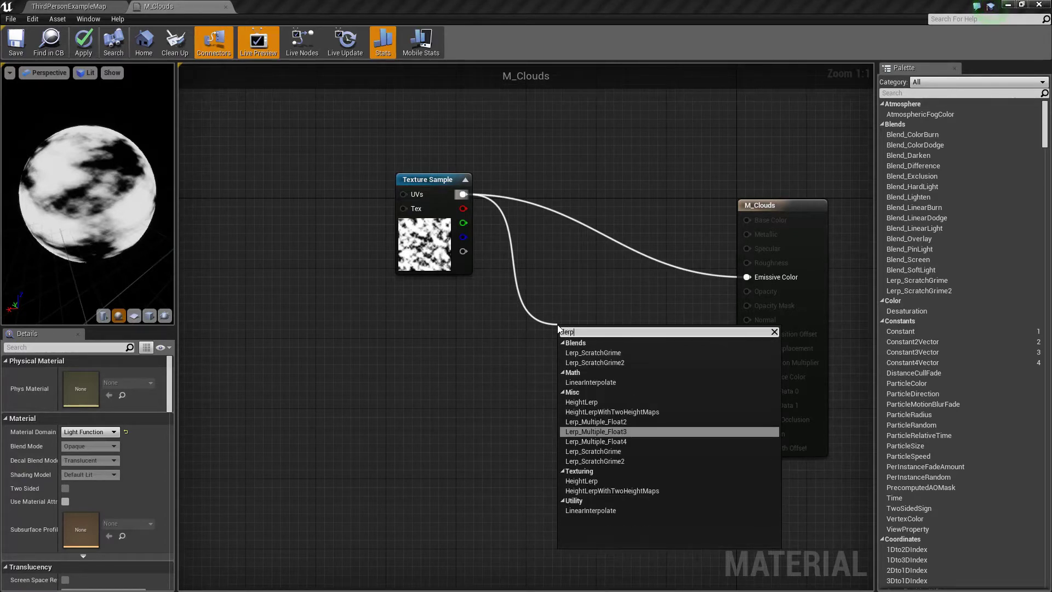
pyautogui.click(598, 382)
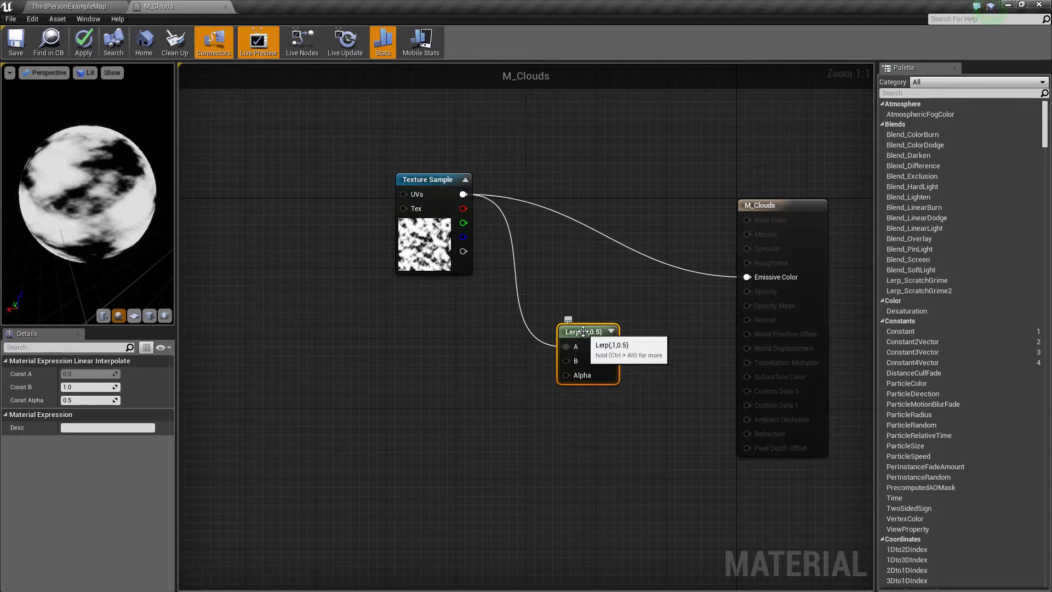
pyautogui.moveTo(577, 337); pyautogui.dragTo(563, 333)
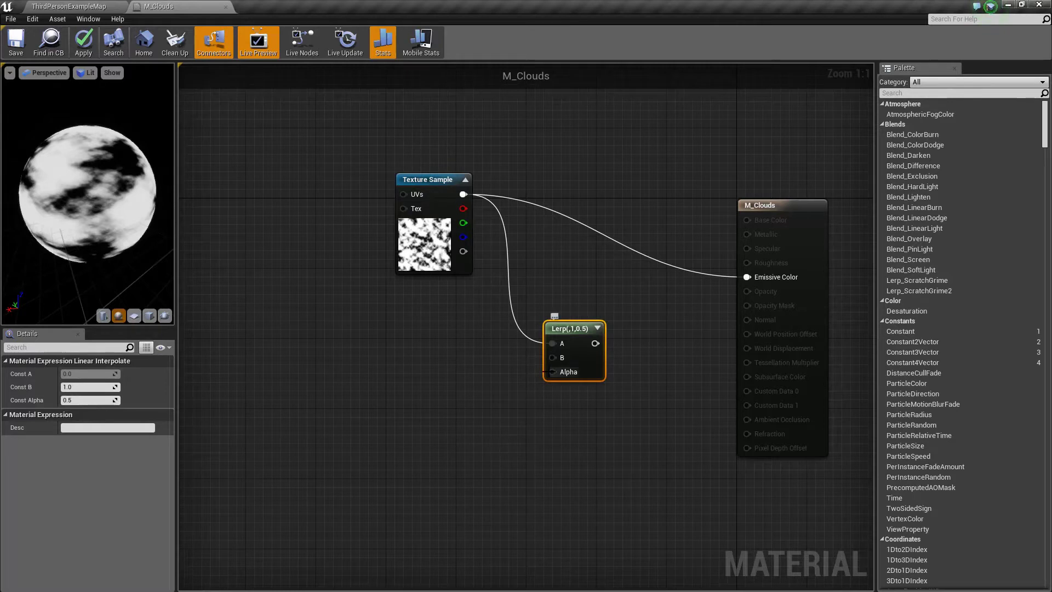
# - Add a ScalarParameter node named Strength that feeds the Lerp node's Alpha input
pyautogui.moveTo(552, 373); pyautogui.dragTo(459, 439)
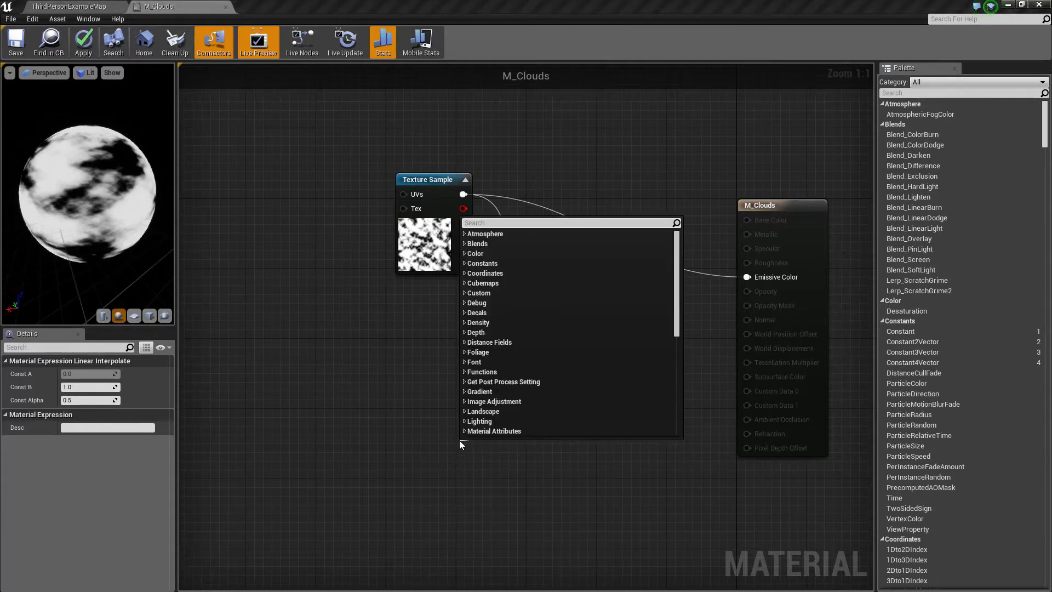
pyautogui.write('scalar')
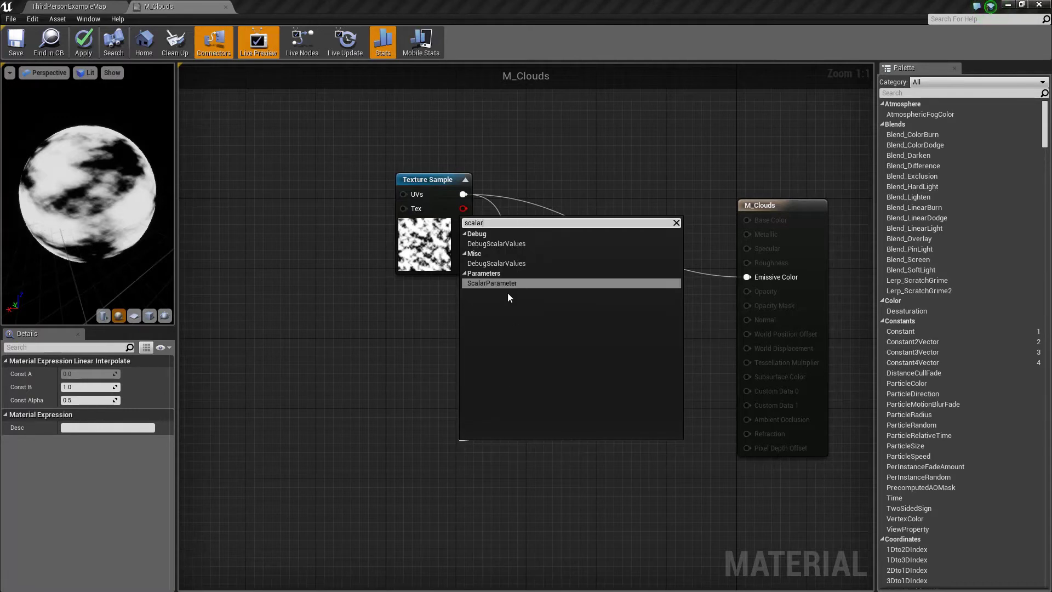
pyautogui.click(505, 284)
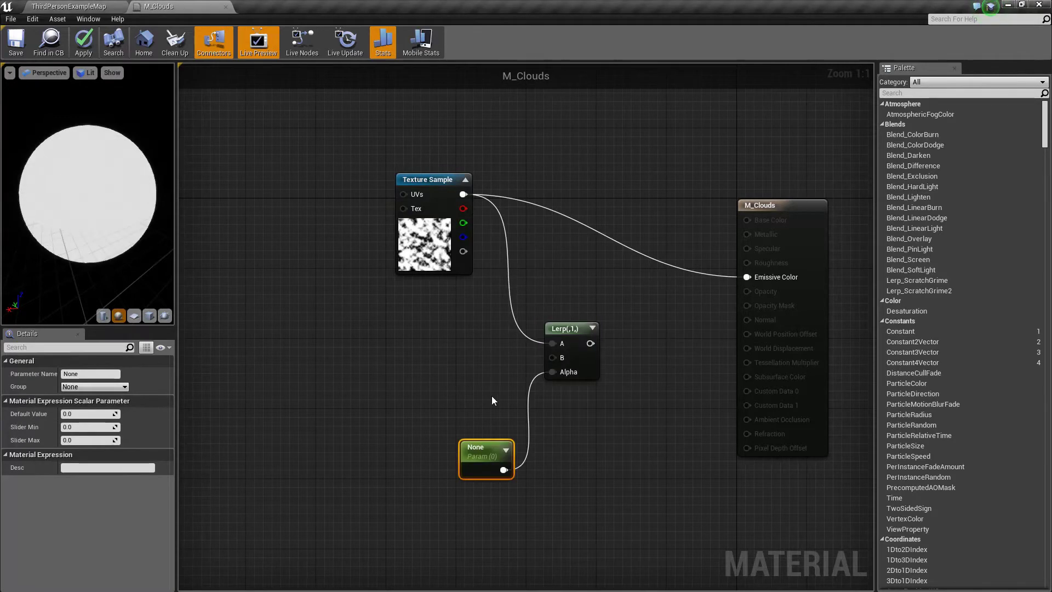
pyautogui.doubleClick(480, 448)
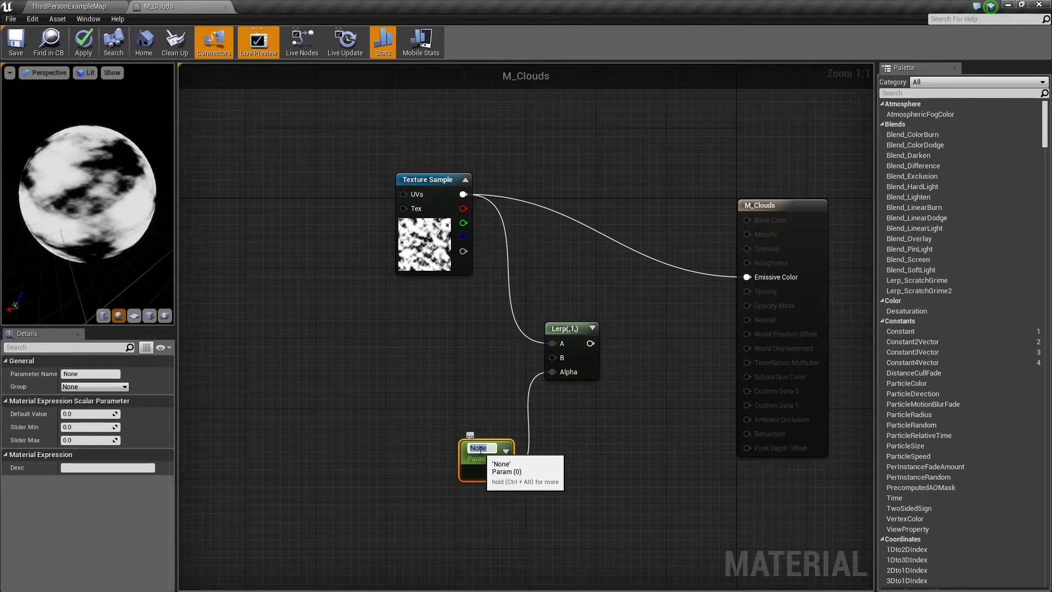
pyautogui.write('Stregn')
pyautogui.press('BackSpace')
pyautogui.press('BackSpace')
pyautogui.write('ngth')
pyautogui.press('Return')
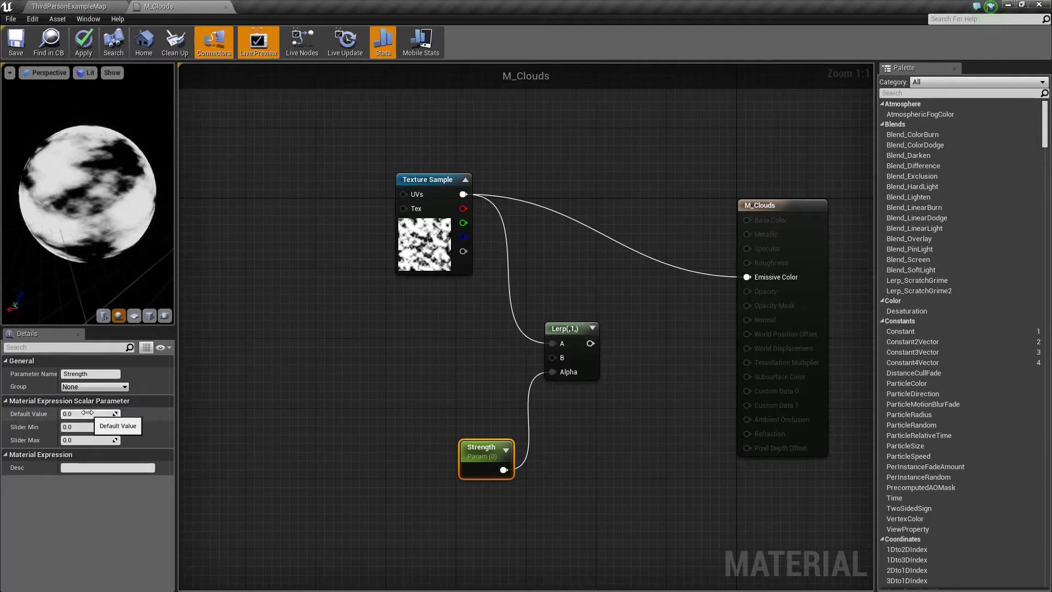
# - Set the Strength parameter's default value to 0.7
pyautogui.click(87, 413)
pyautogui.write('0.7')
pyautogui.press('Return')
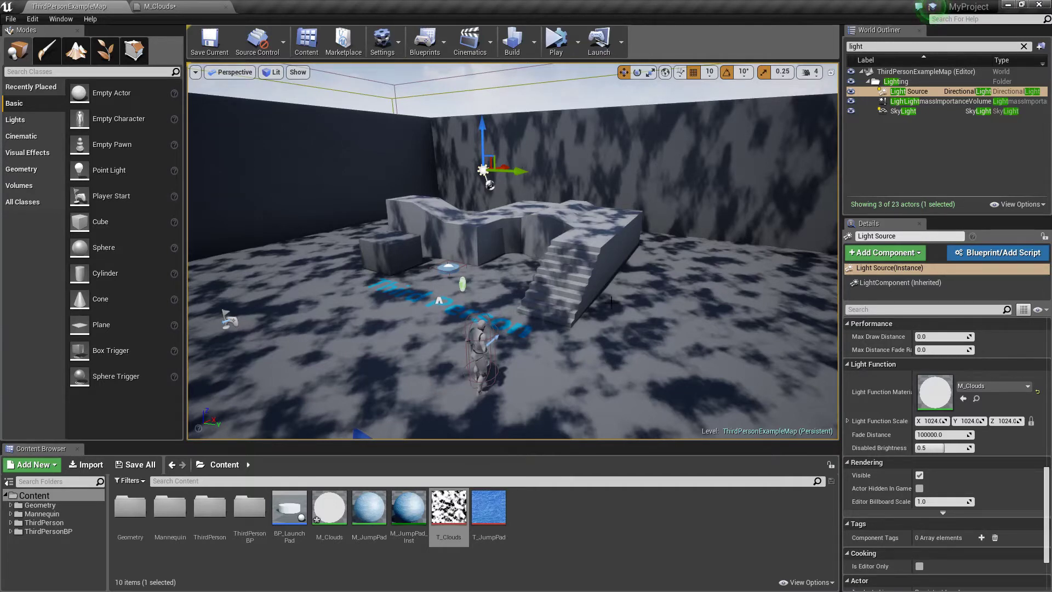
# - Add a Constant3Vector node to M_Clouds, wire it into the Lerp's B, and connect the Lerp's output to Emissive Color
pyautogui.click(178, 7)
pyautogui.hotkey('ctrl', 'z')
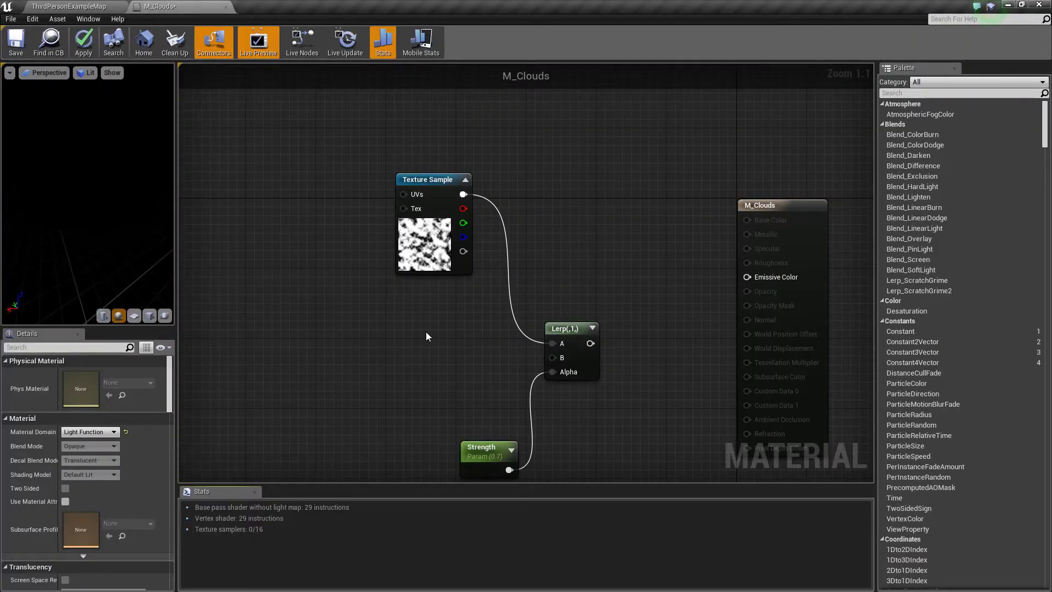
pyautogui.rightClick(426, 333)
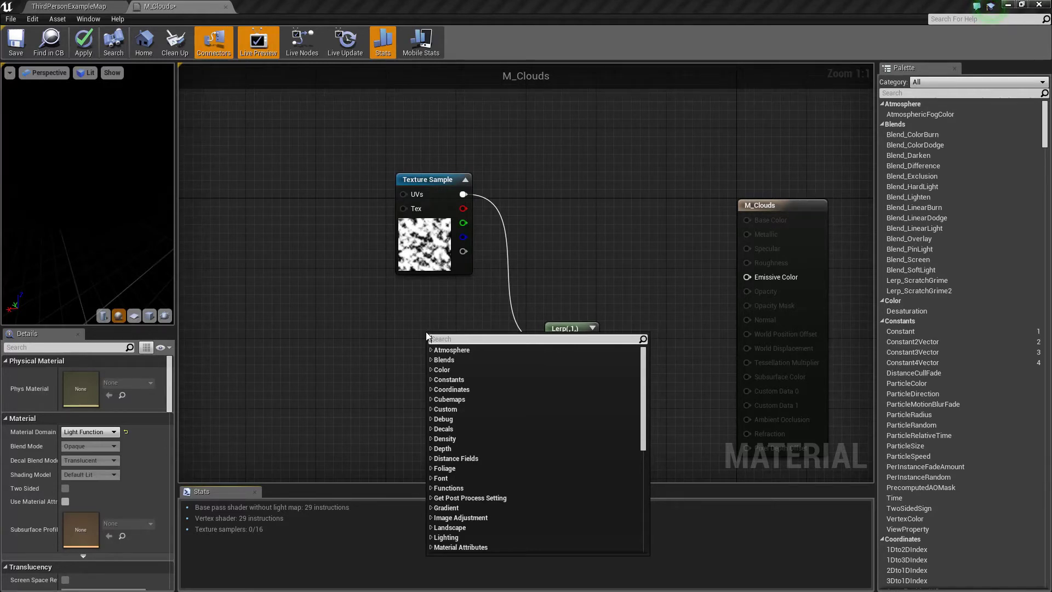
pyautogui.write('constant')
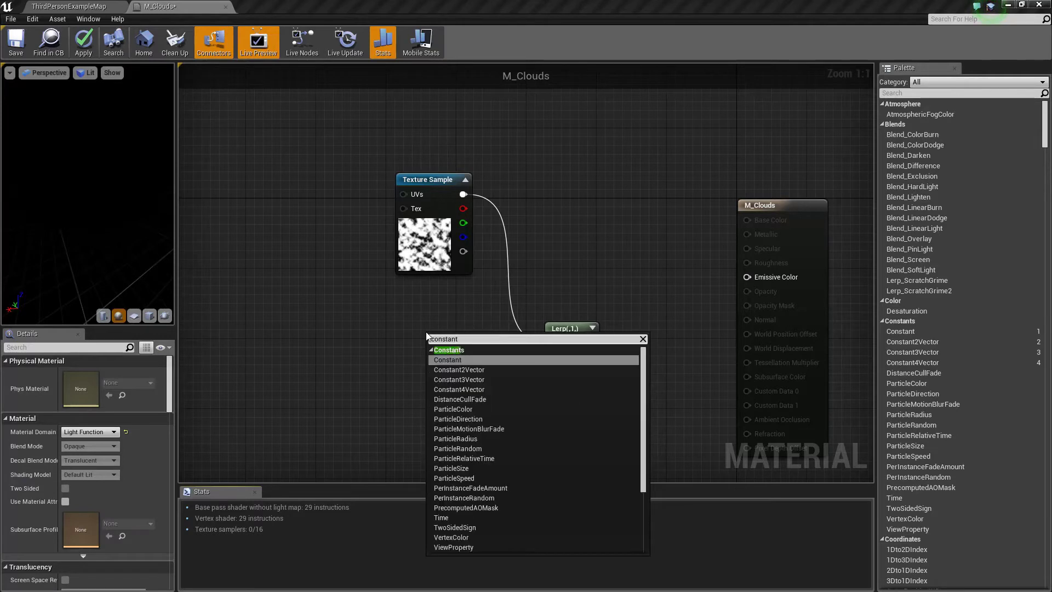
pyautogui.click(482, 379)
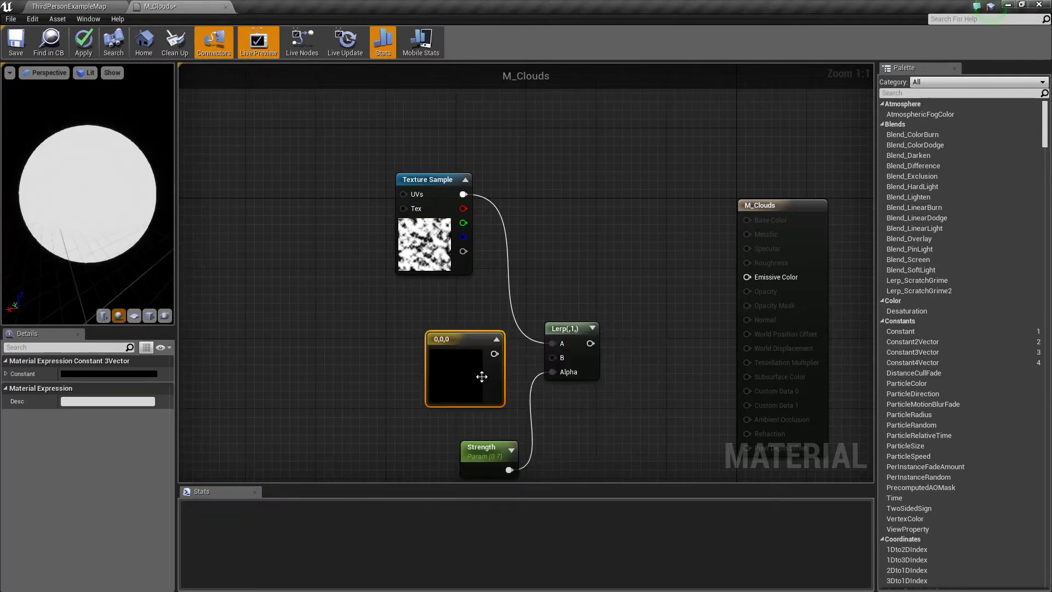
pyautogui.moveTo(482, 376); pyautogui.dragTo(748, 277)
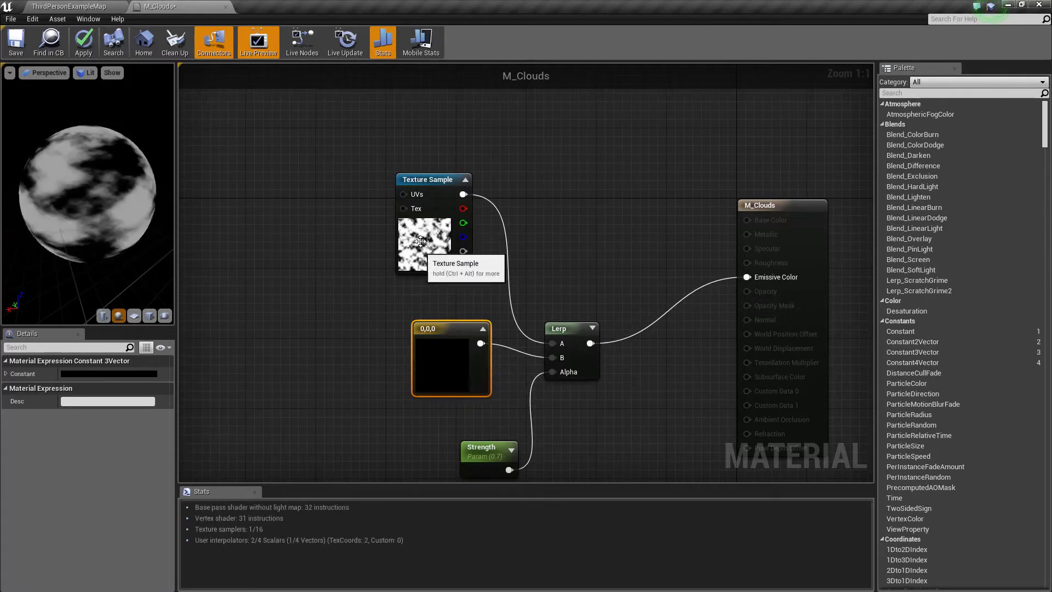
# - Change the Constant3Vector's colour to white (1,1,1), save M_Clouds and return to the ThirdPersonExampleMap level
pyautogui.doubleClick(450, 357)
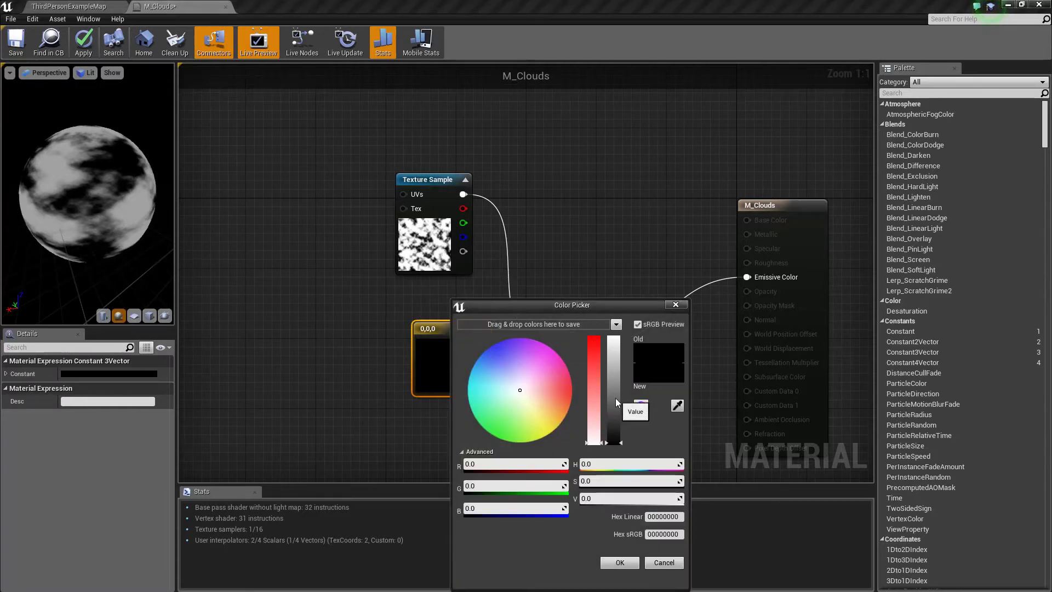
pyautogui.moveTo(616, 398); pyautogui.dragTo(617, 323)
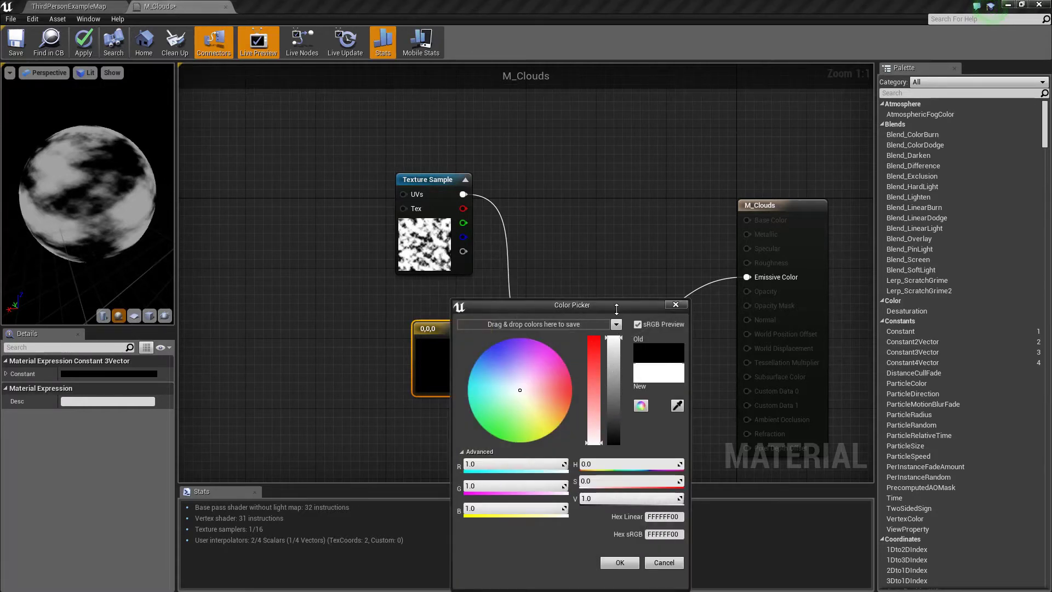
pyautogui.click(625, 562)
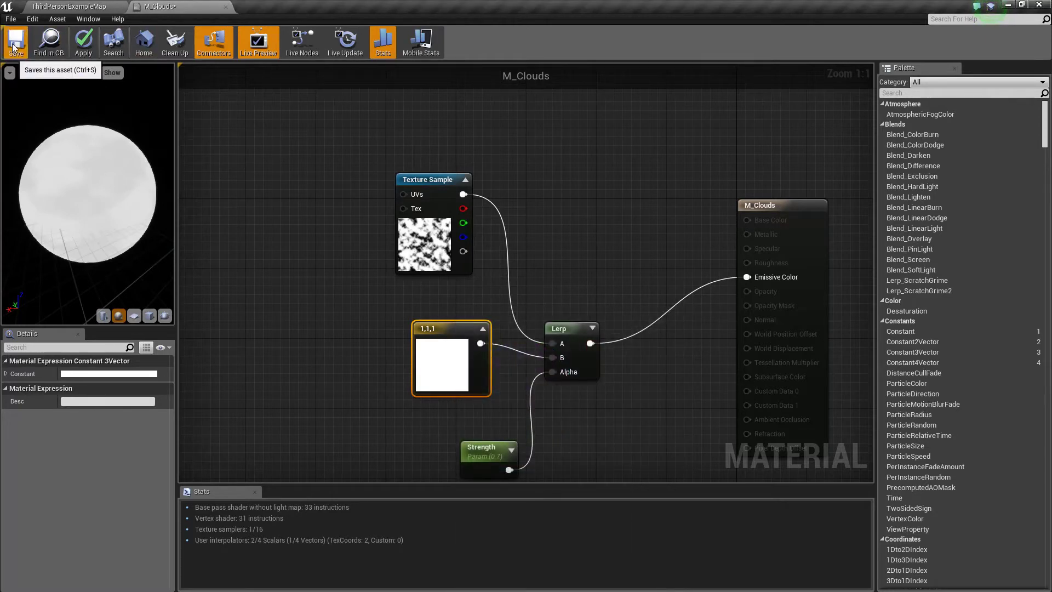
pyautogui.hotkey('ctrl', 's')
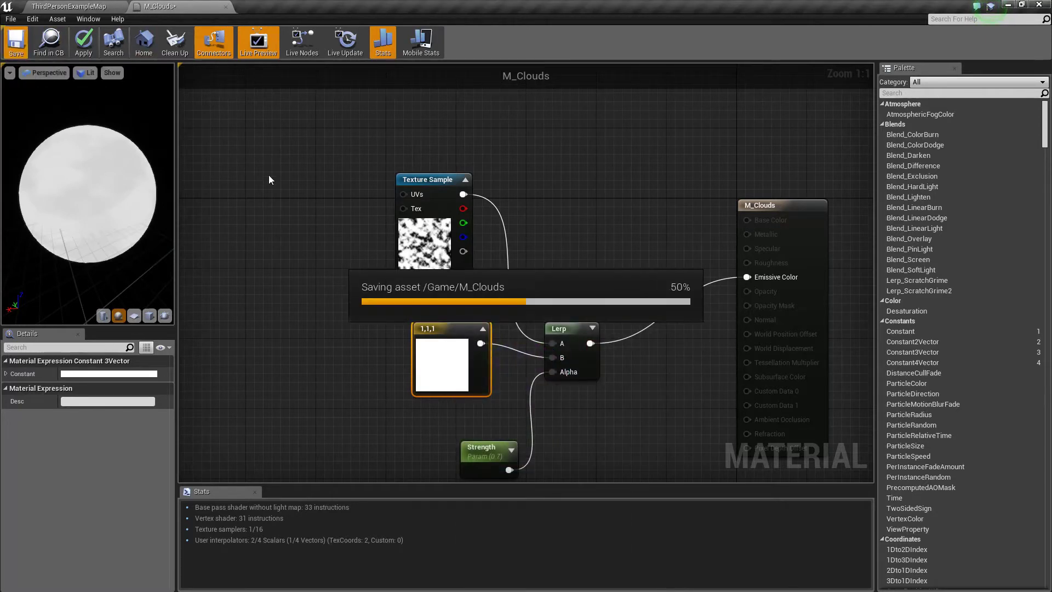
pyautogui.click(82, 7)
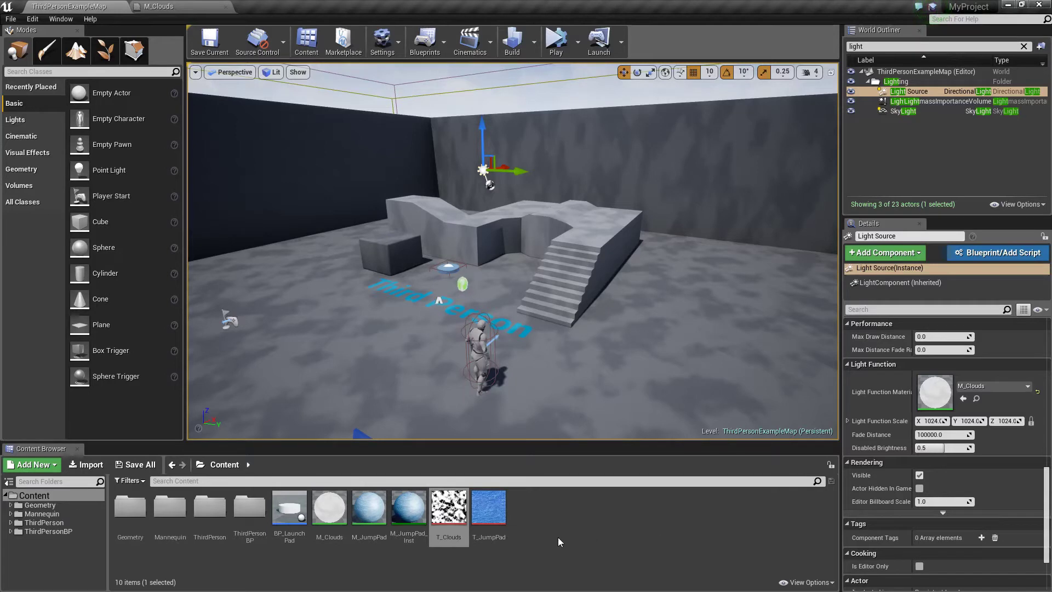
pyautogui.moveTo(448, 511)
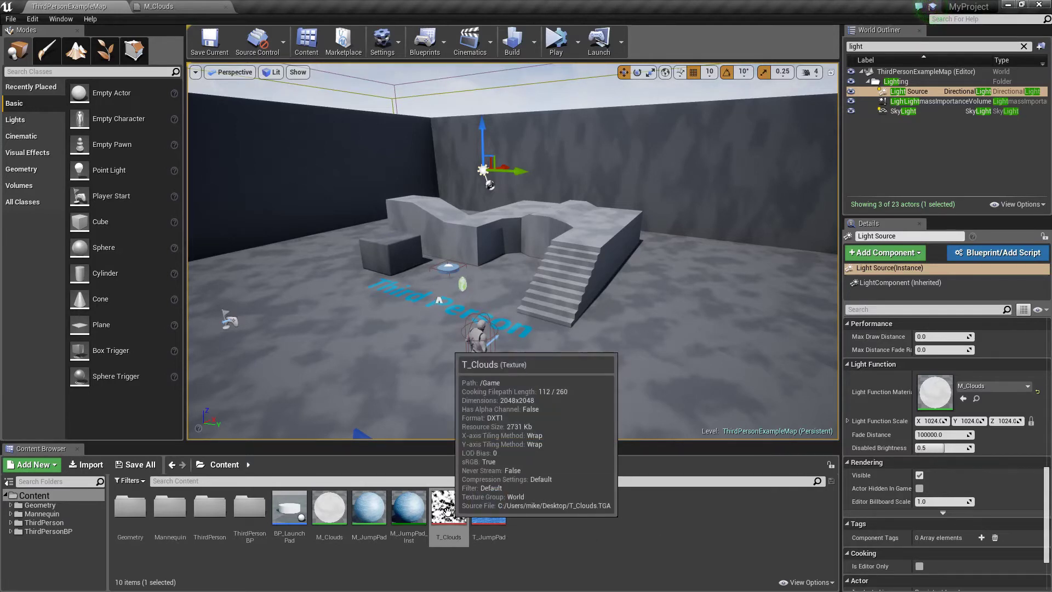
pyautogui.rightClick(448, 511)
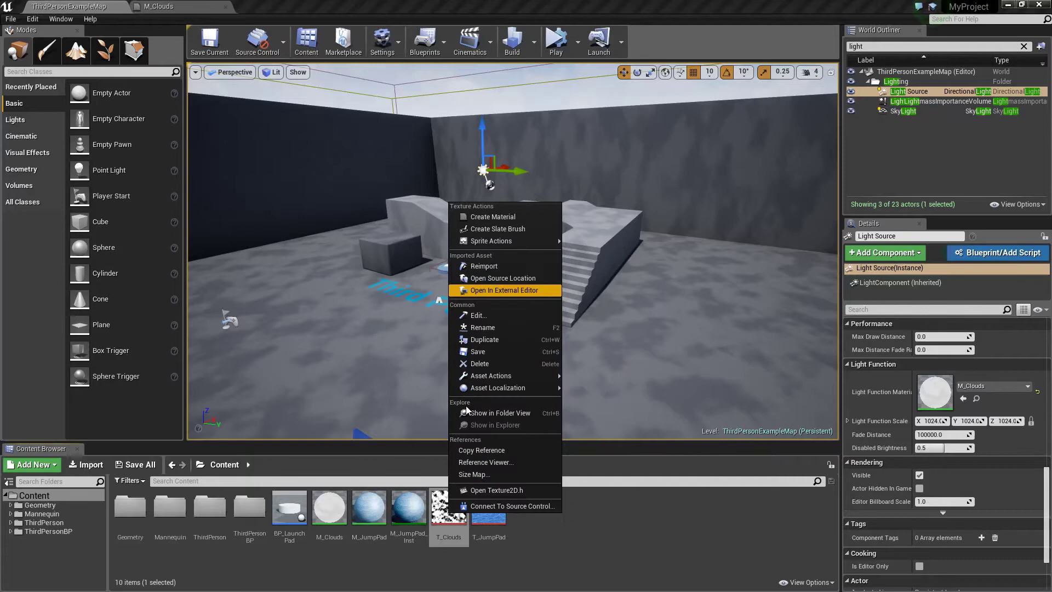
pyautogui.press('Escape')
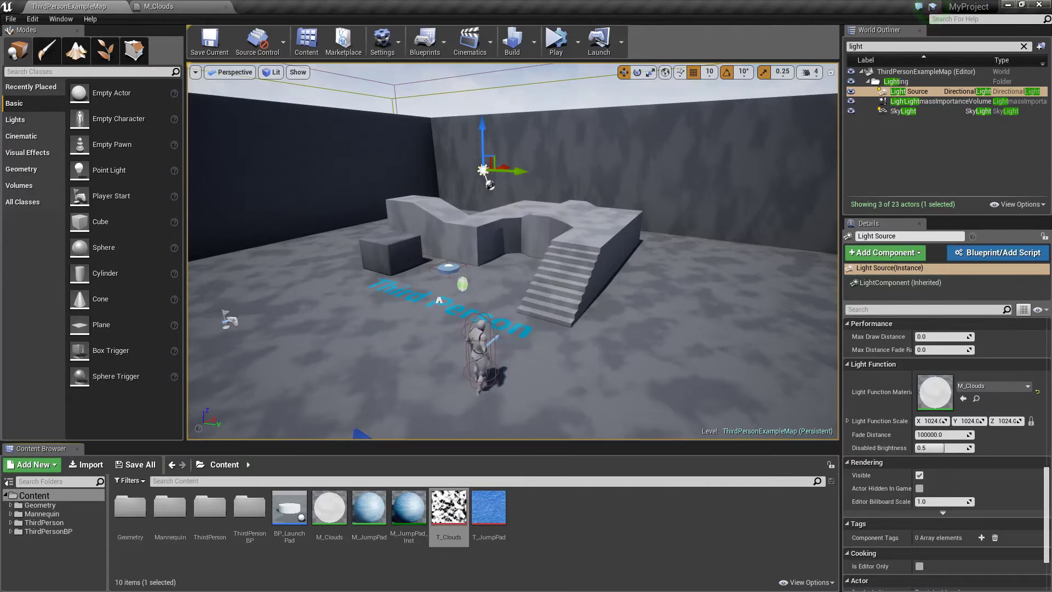
# - Create a material instance of M_Clouds with the default name and assign it as the Light Source's light function material
pyautogui.click(327, 511)
pyautogui.rightClick(327, 511)
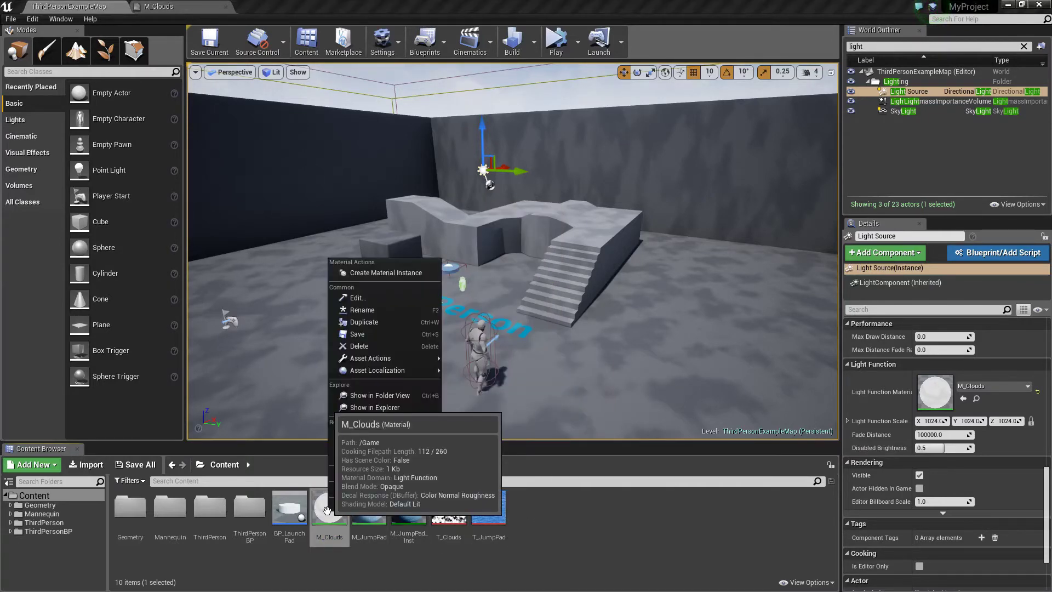
pyautogui.click(397, 274)
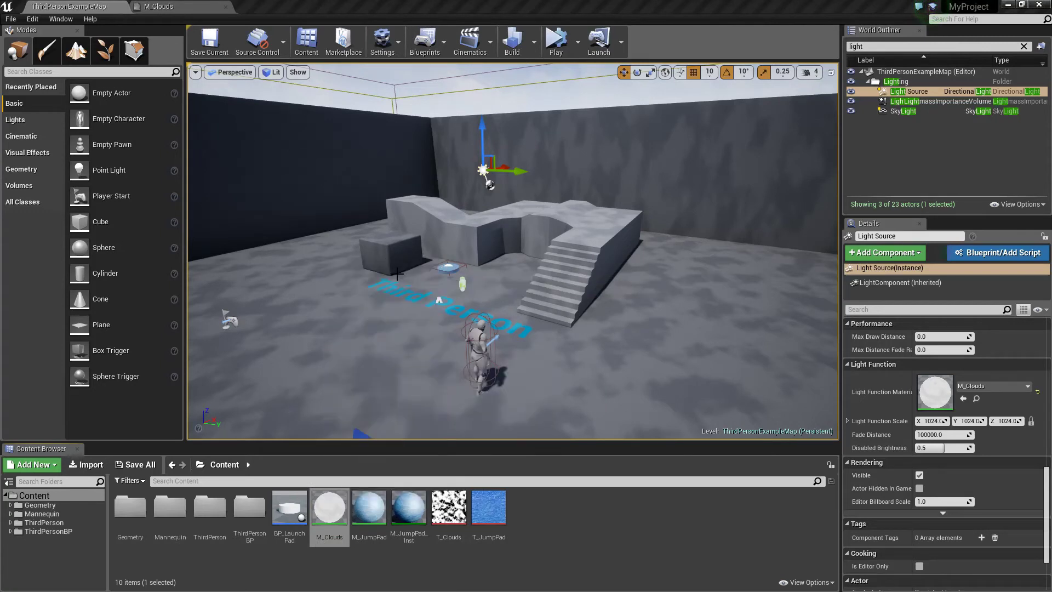
pyautogui.press('Return')
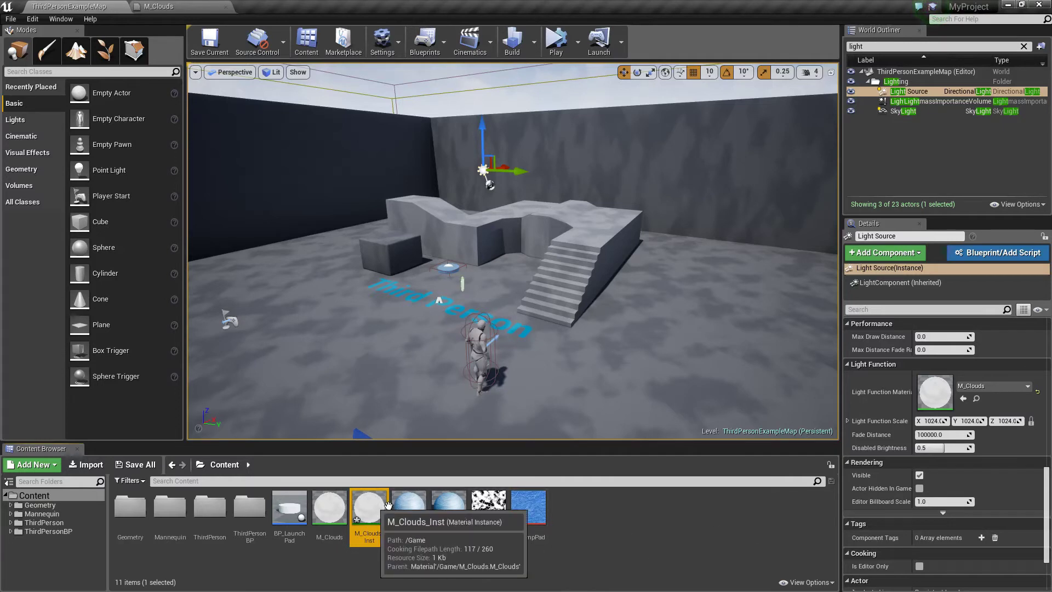
pyautogui.moveTo(369, 509); pyautogui.dragTo(986, 404)
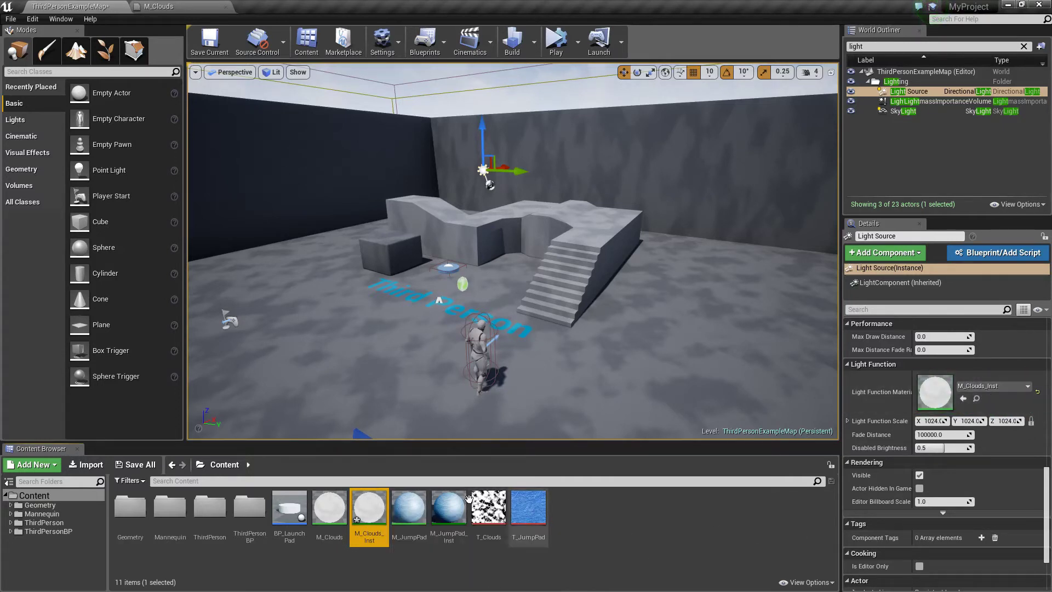
# - Open M_Clouds_Inst in a separate, enlarged window with the level viewport still partly in view
pyautogui.doubleClick(369, 509)
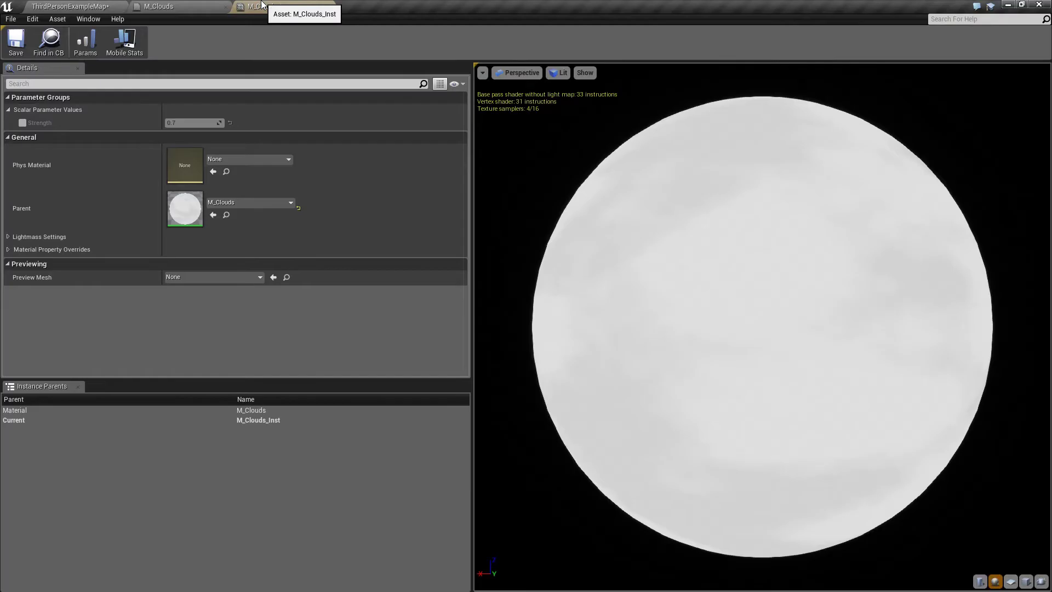
pyautogui.moveTo(301, 11); pyautogui.dragTo(595, 44)
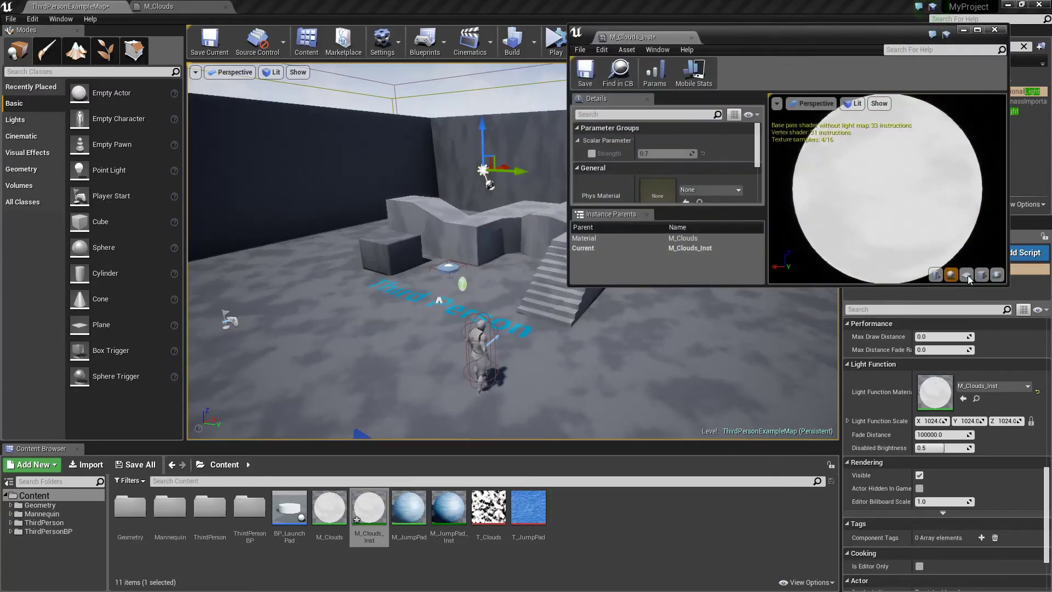
pyautogui.moveTo(1007, 284); pyautogui.dragTo(1050, 516)
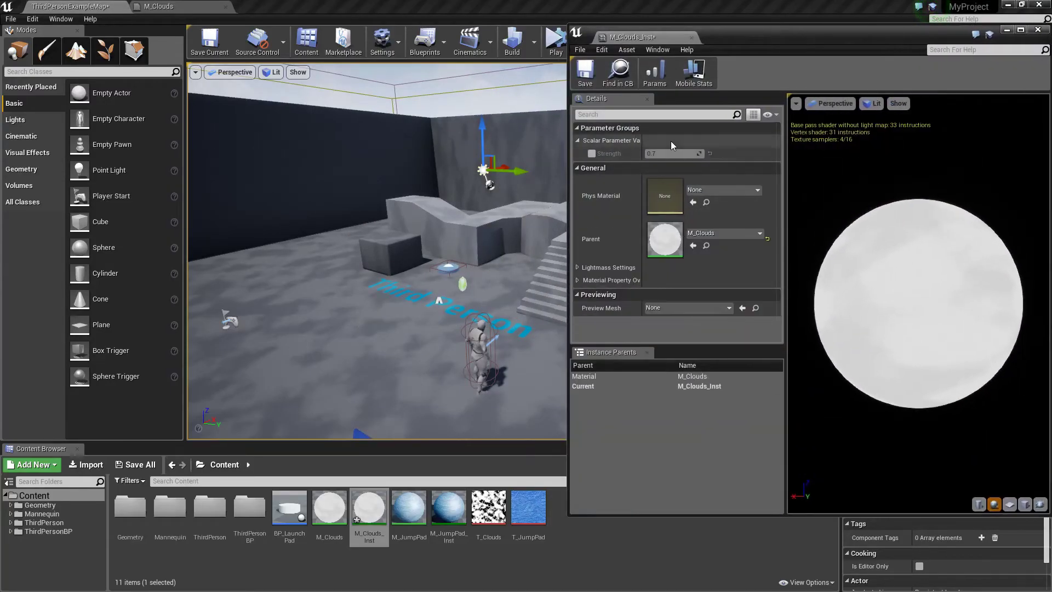
# - Override the Strength parameter of M_Clouds_Inst with 0.690826 and save the instance
pyautogui.click(592, 153)
pyautogui.moveTo(673, 154)
pyautogui.mouseDown()
pyautogui.moveTo(604, 154)
pyautogui.moveTo(685, 154)
pyautogui.moveTo(675, 154)
pyautogui.mouseUp()
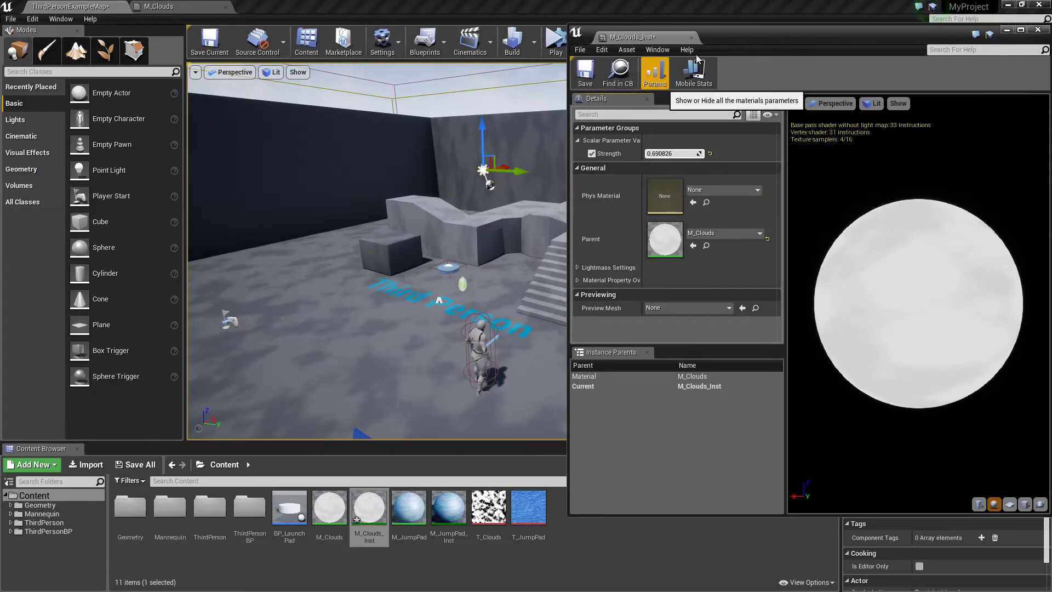
pyautogui.click(585, 71)
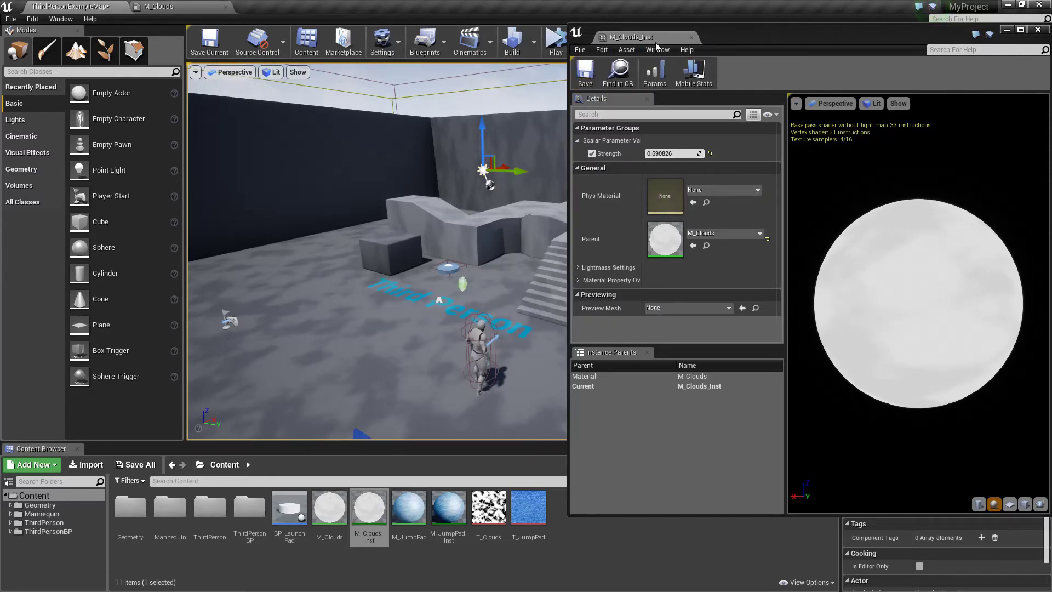
# - Dock the M_Clouds_Inst editor back in the main window and move M_Clouds' texture, constant, Strength and Lerp nodes closer to the material node
pyautogui.moveTo(630, 36); pyautogui.dragTo(247, 6)
pyautogui.click(171, 5)
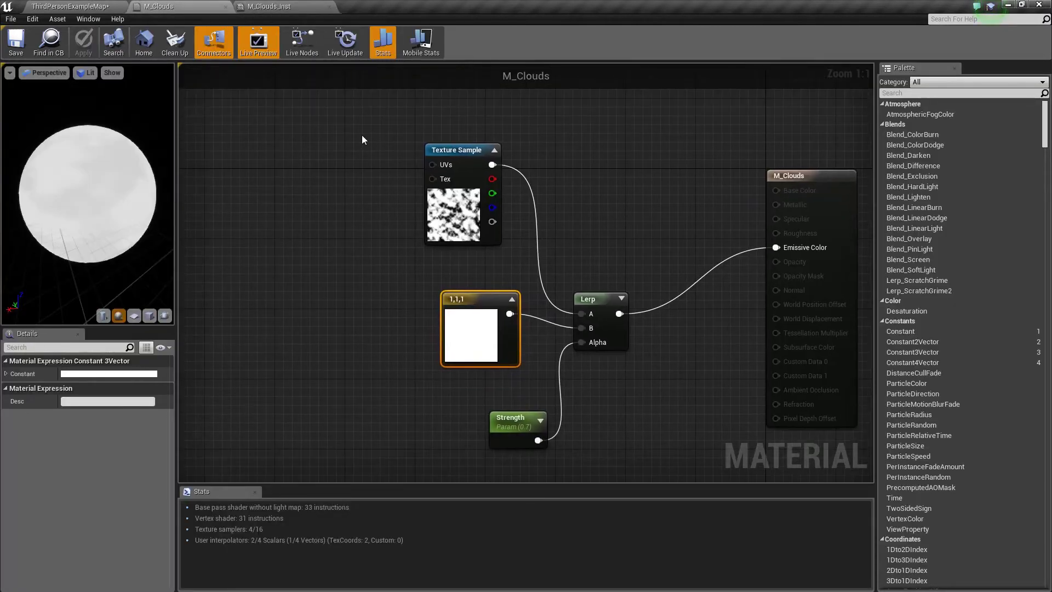
pyautogui.moveTo(362, 136); pyautogui.dragTo(610, 433)
pyautogui.moveTo(599, 307); pyautogui.dragTo(687, 271)
pyautogui.click(416, 245)
pyautogui.moveTo(416, 246); pyautogui.dragTo(437, 324, button='right')
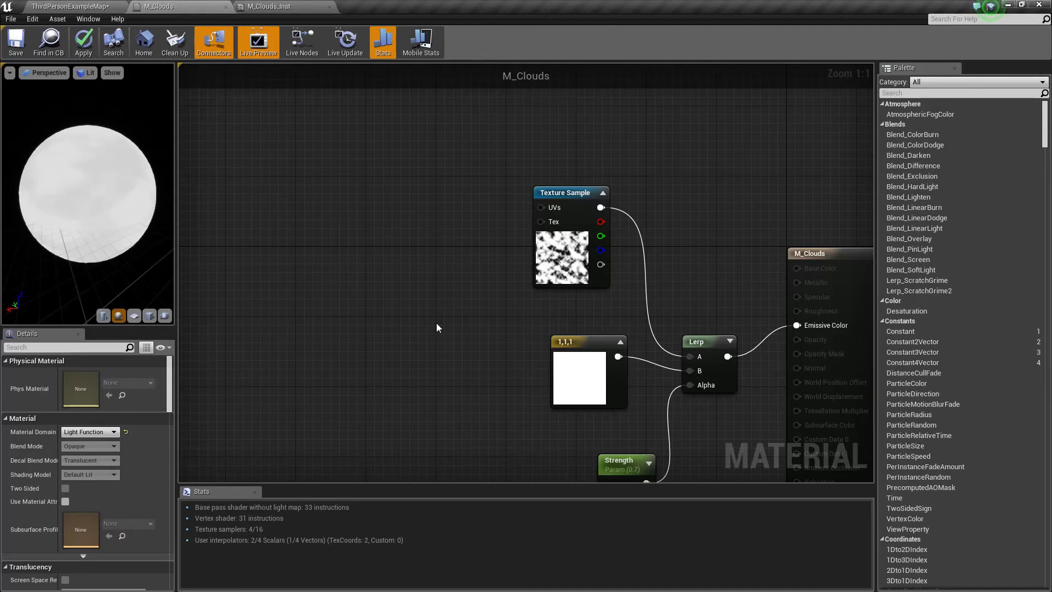
# - Add a Panner node beside the Texture Sample and connect its output to the Texture Sample's UVs
pyautogui.rightClick(398, 207)
pyautogui.write('panner')
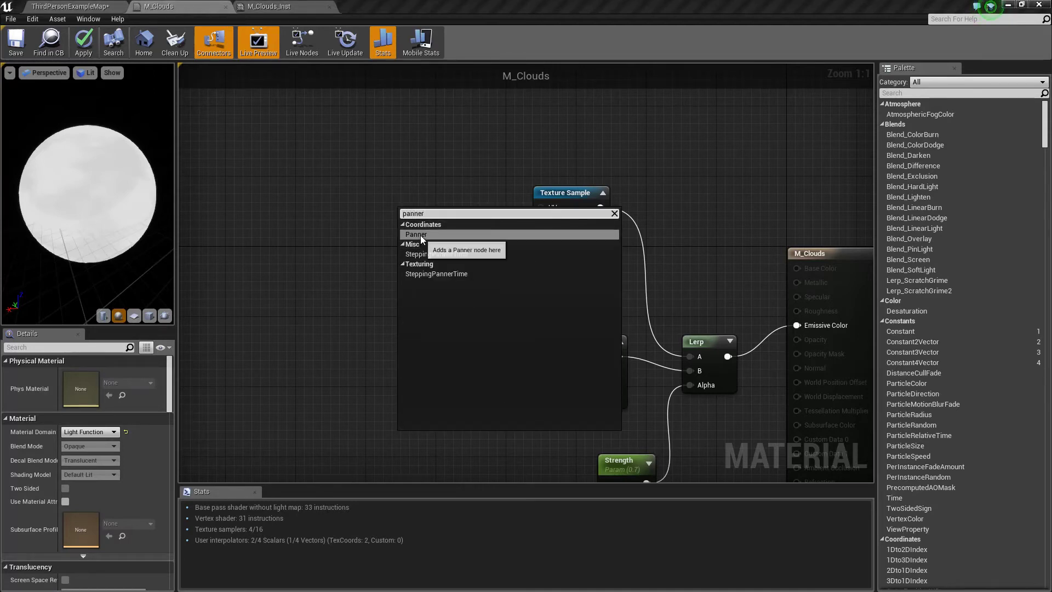
pyautogui.click(420, 234)
pyautogui.moveTo(430, 211); pyautogui.dragTo(445, 190)
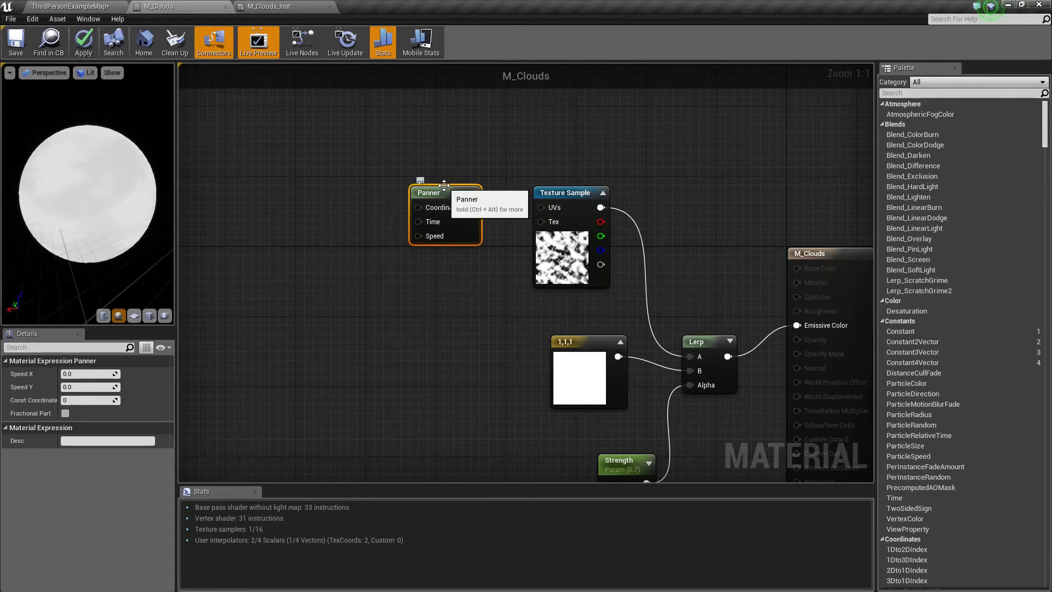
pyautogui.moveTo(450, 186); pyautogui.dragTo(451, 181)
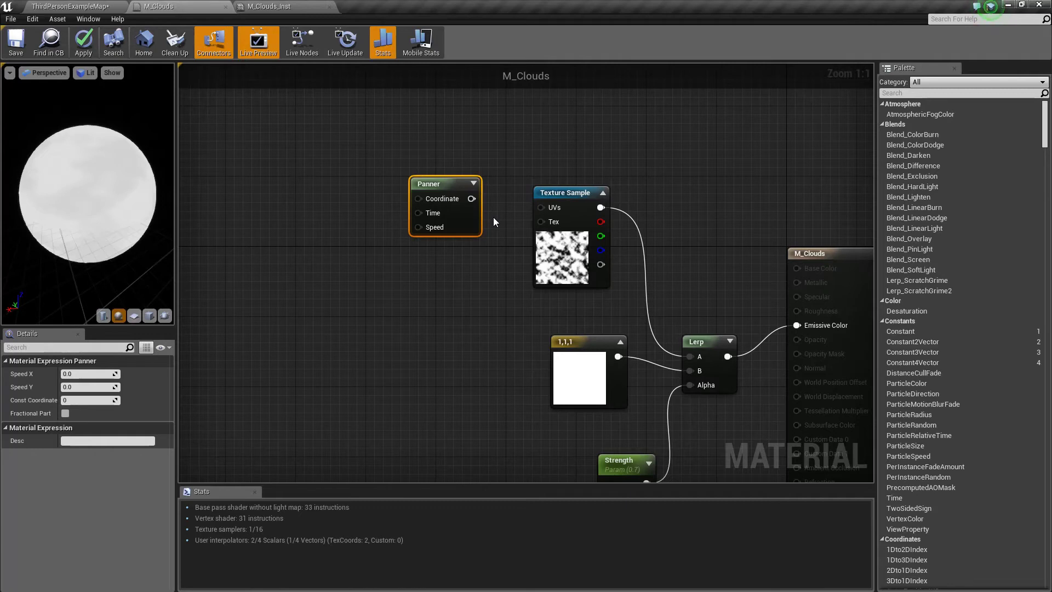
pyautogui.moveTo(471, 198); pyautogui.dragTo(545, 206)
# - Add a scalar parameter named Speed feeding the Panner's Speed input
pyautogui.moveTo(418, 227); pyautogui.dragTo(351, 235)
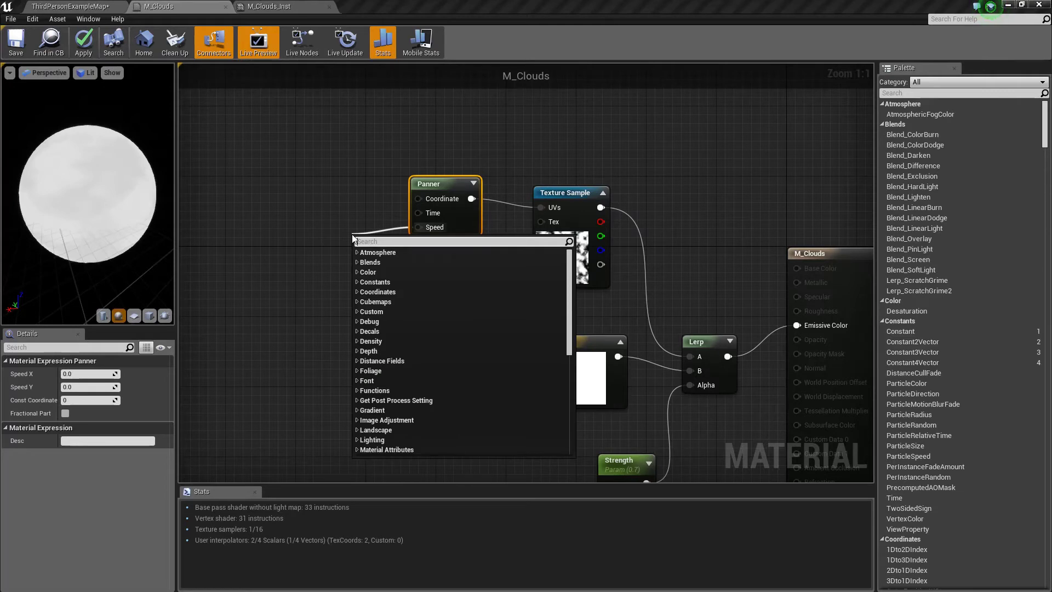
pyautogui.write('scalar')
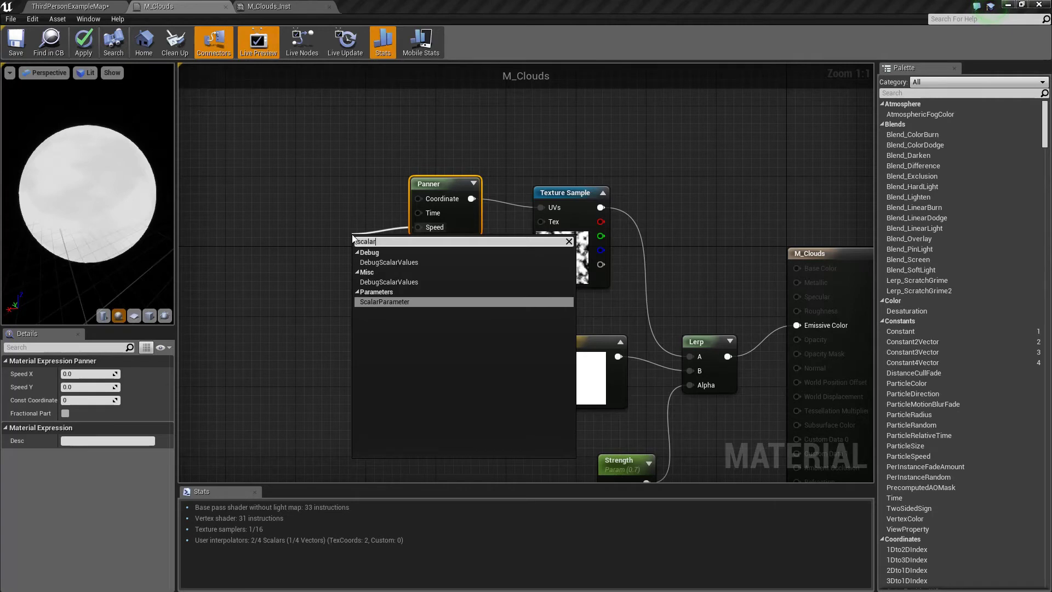
pyautogui.press('Return')
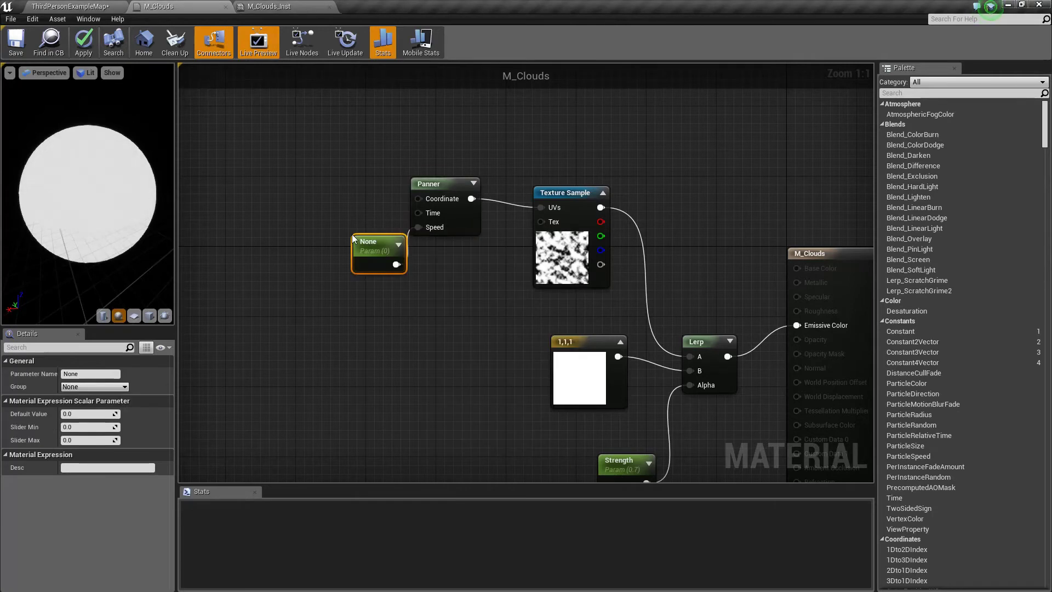
pyautogui.click(68, 374)
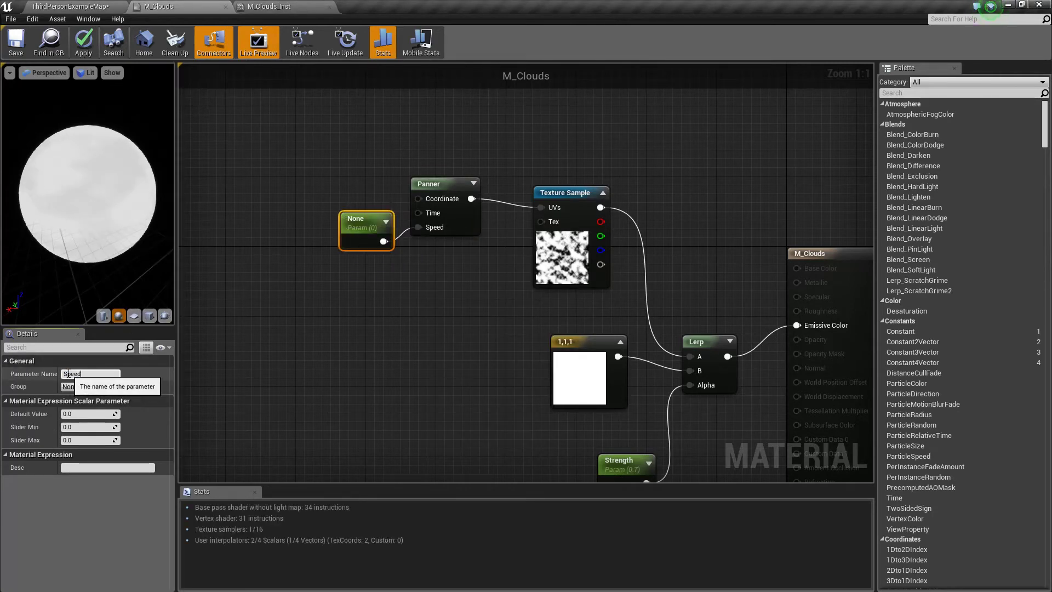
pyautogui.write('Speed')
pyautogui.press('Return')
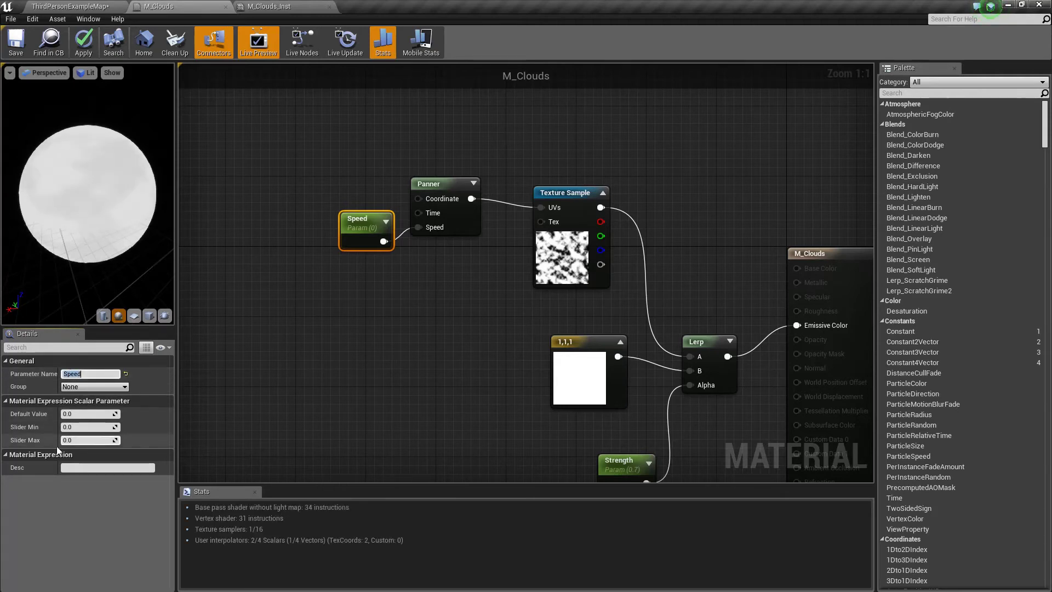
# - Set the Speed parameter's default value to 0.1, with a slider minimum of -1 and maximum of 1
pyautogui.click(90, 414)
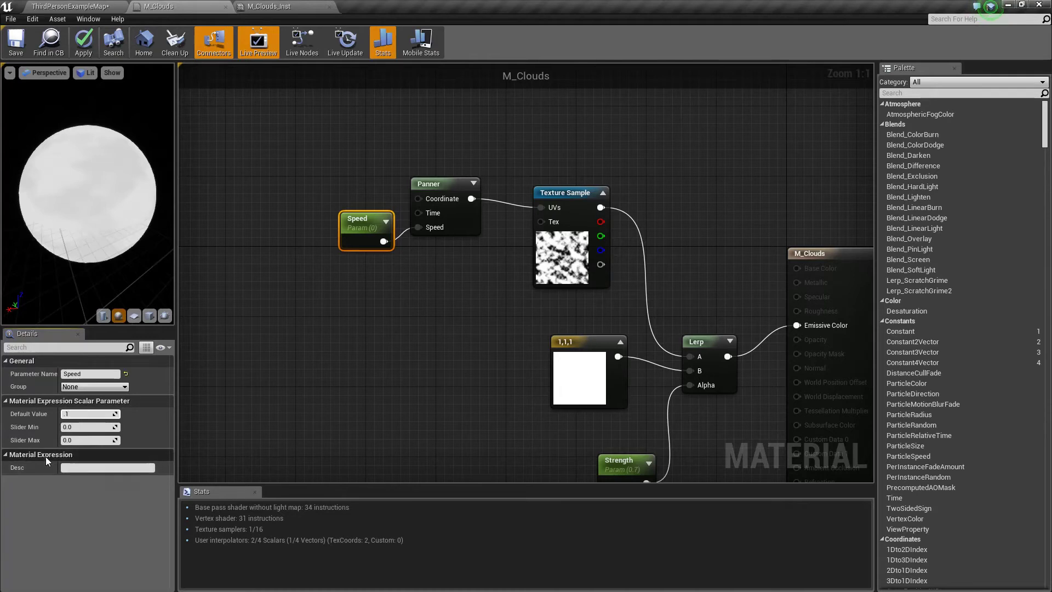
pyautogui.click(74, 427)
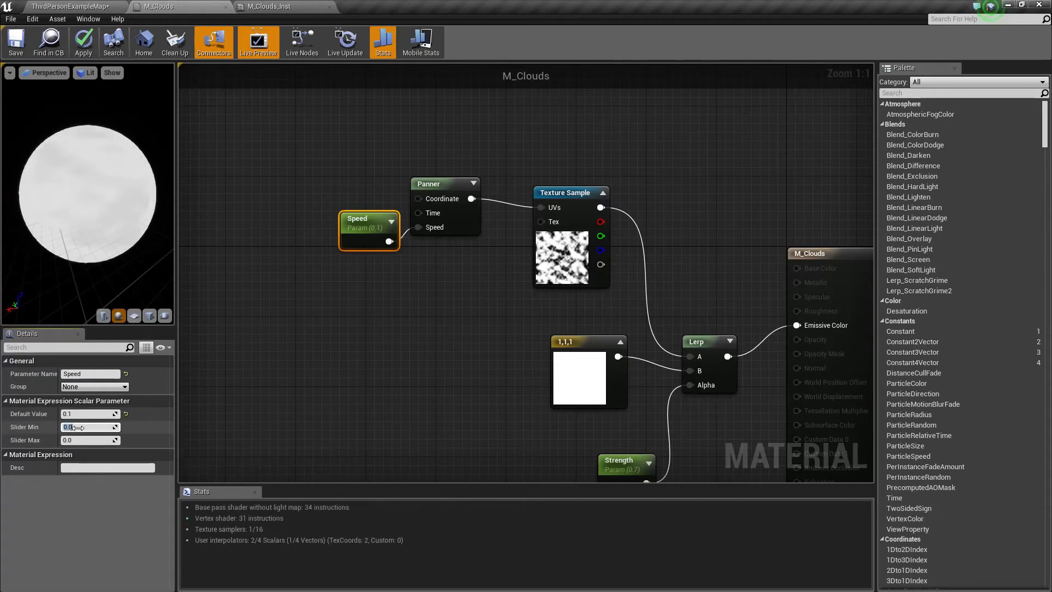
pyautogui.click(81, 440)
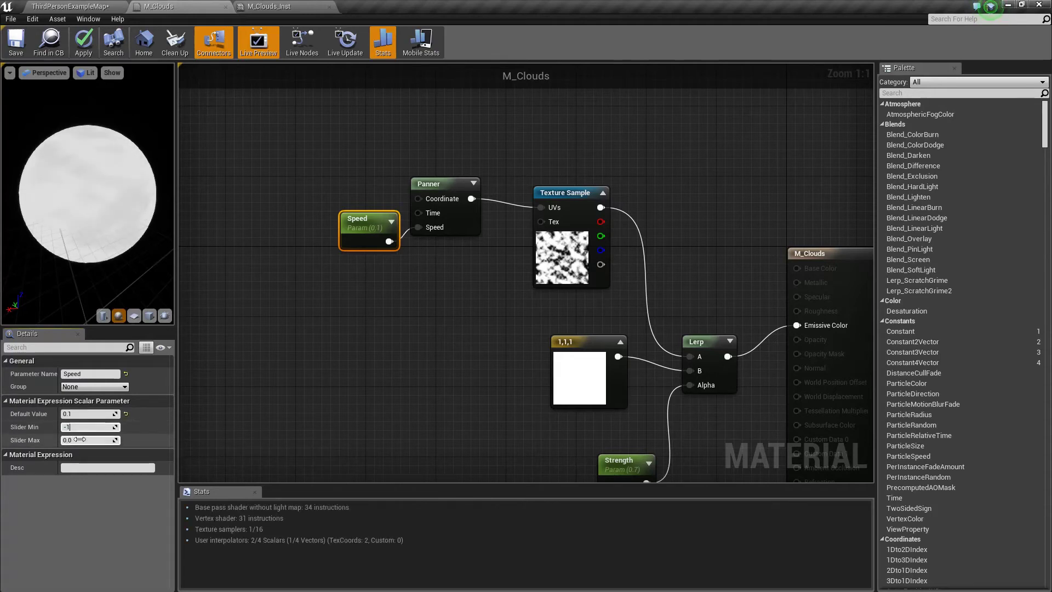
pyautogui.write('1')
pyautogui.press('Return')
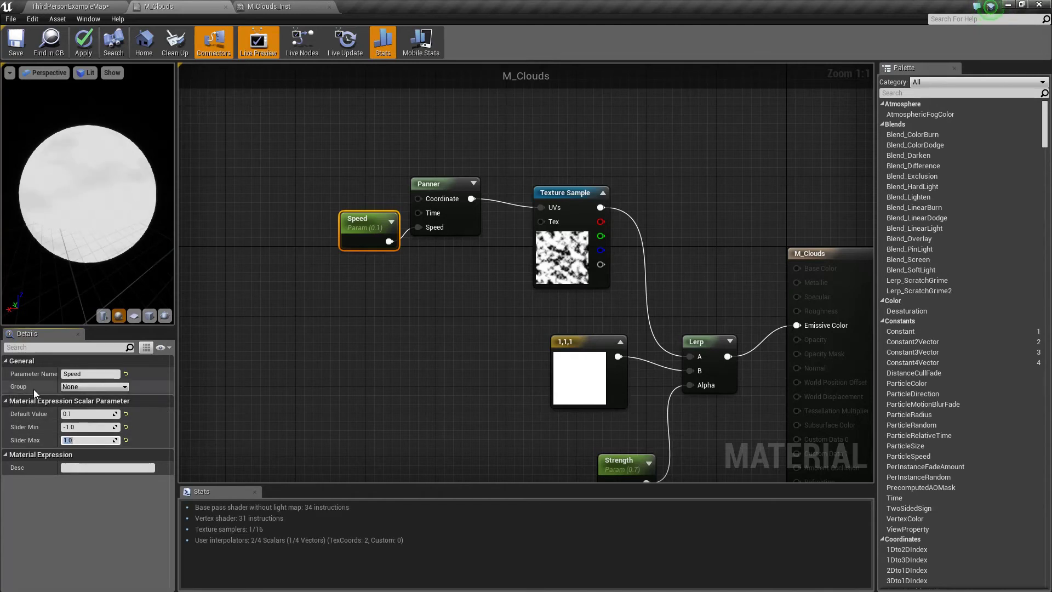
# - Put the Speed parameter in a new group named Setup and assign the Strength parameter to the same group
pyautogui.click(124, 387)
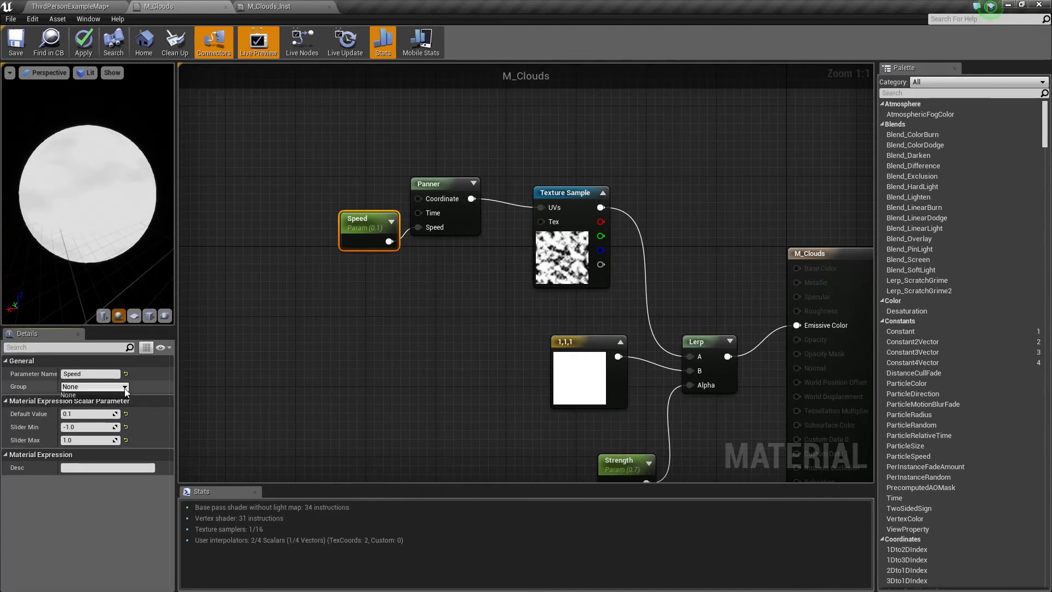
pyautogui.click(81, 387)
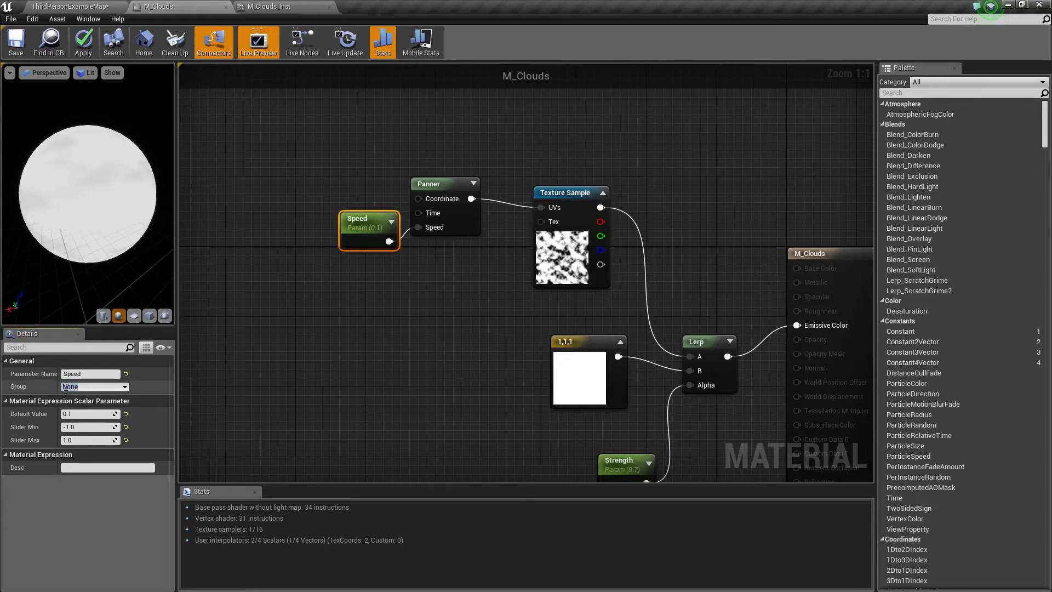
pyautogui.write('Setup')
pyautogui.press('Return')
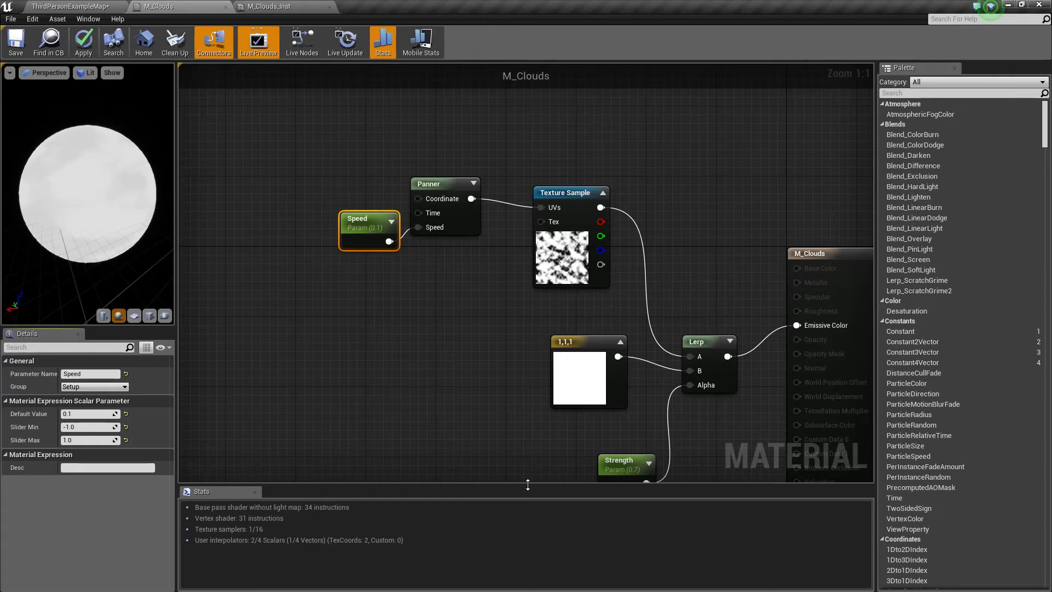
pyautogui.click(621, 465)
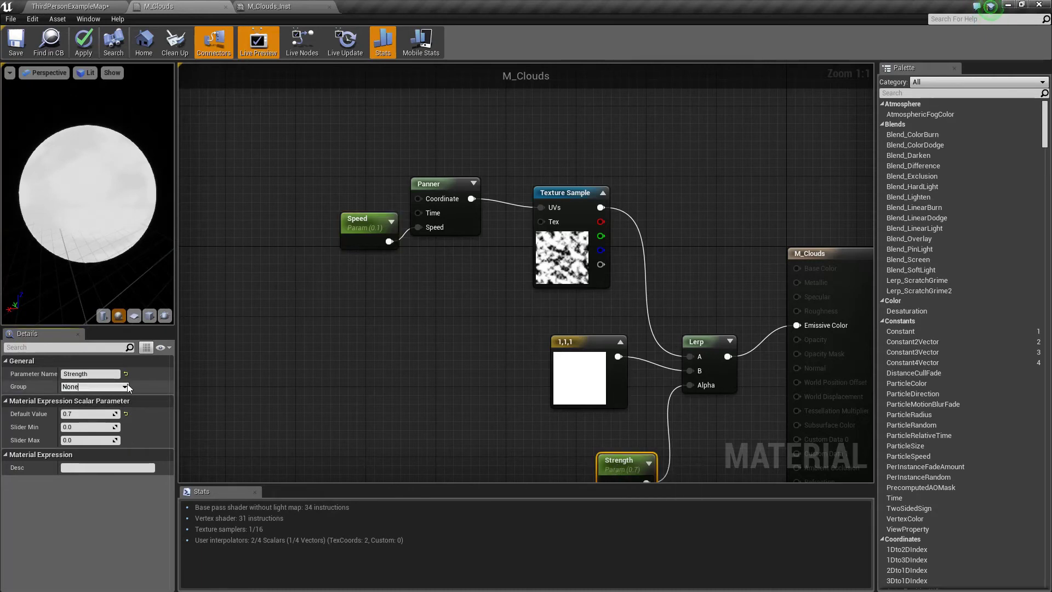
pyautogui.click(126, 386)
pyautogui.click(77, 399)
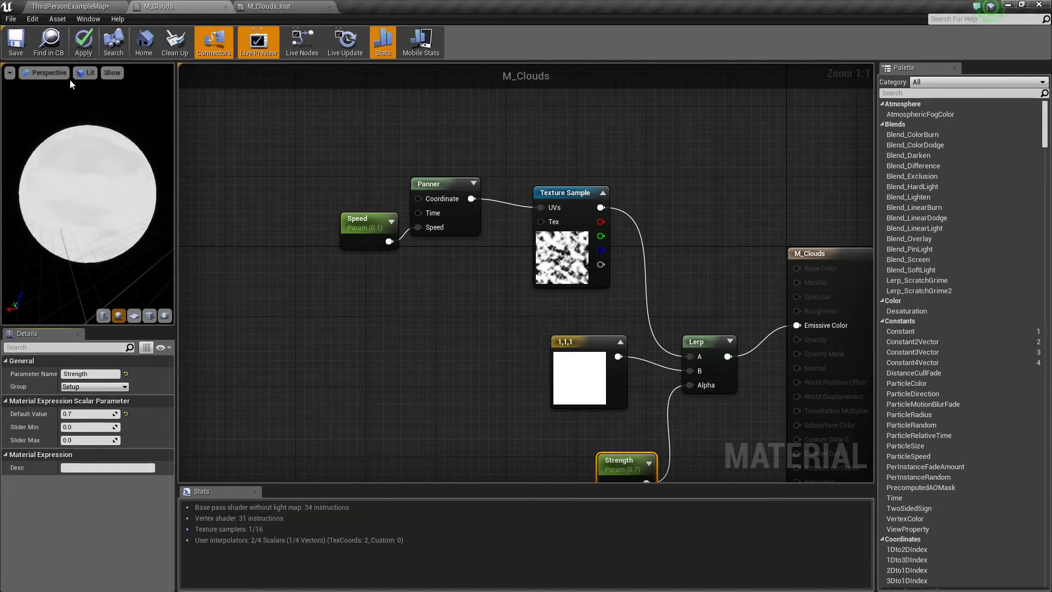
# - Save M_Clouds and enable the Speed parameter override in M_Clouds_Inst
pyautogui.click(16, 41)
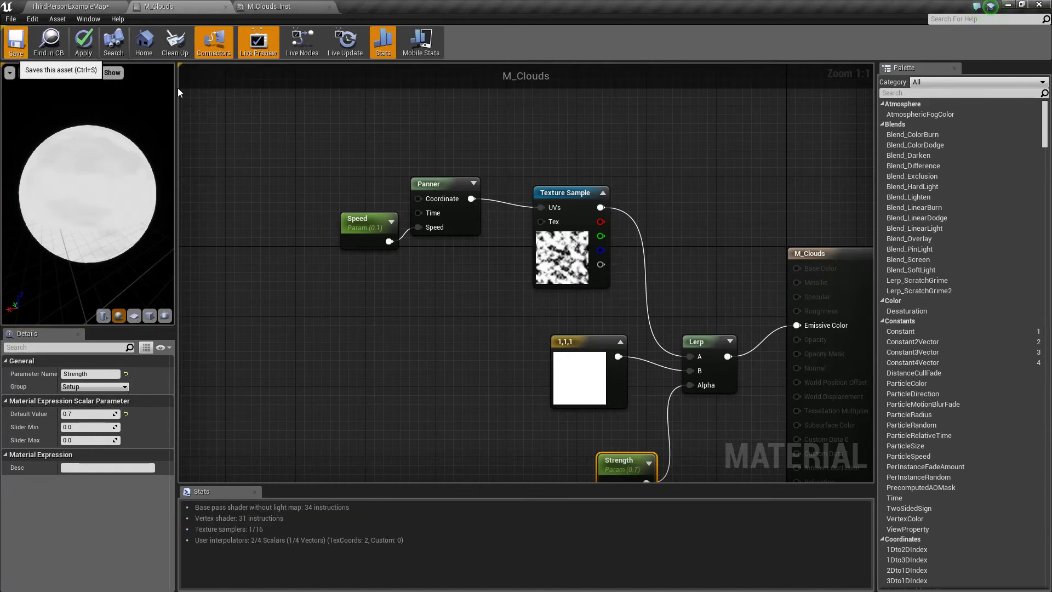
pyautogui.click(272, 7)
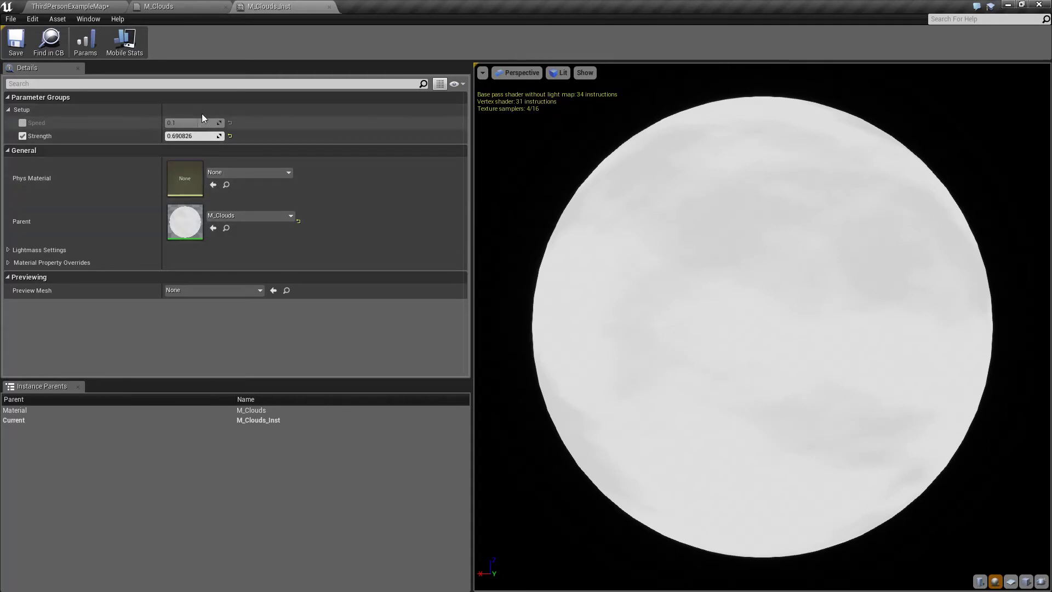
pyautogui.click(23, 123)
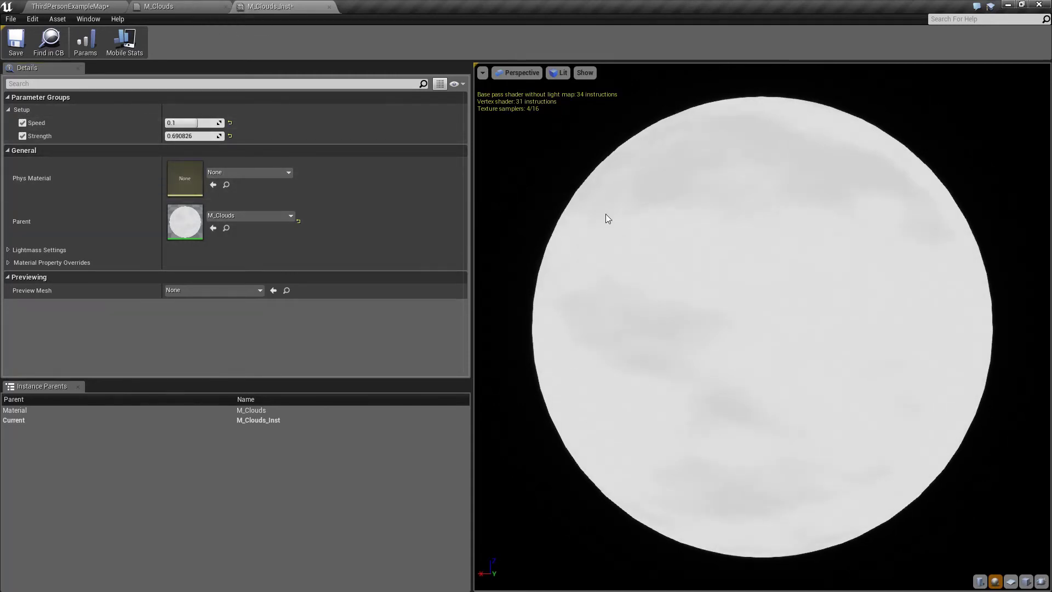
# - In M_Clouds, move the Speed node away from the Panner and add a Time node above it connected to the Panner's Time input
pyautogui.click(163, 6)
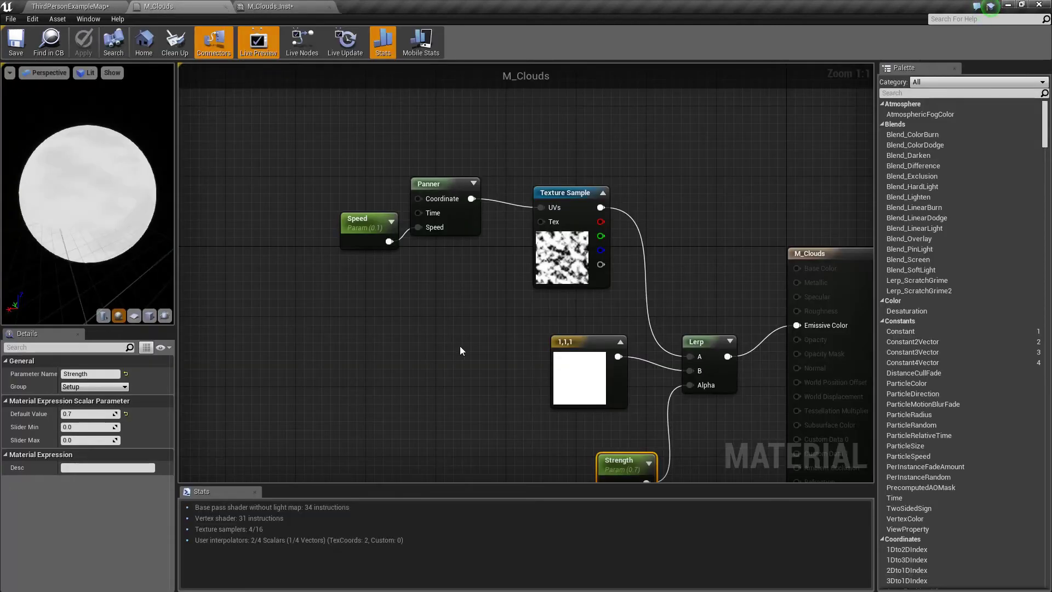
pyautogui.moveTo(360, 228); pyautogui.dragTo(317, 264)
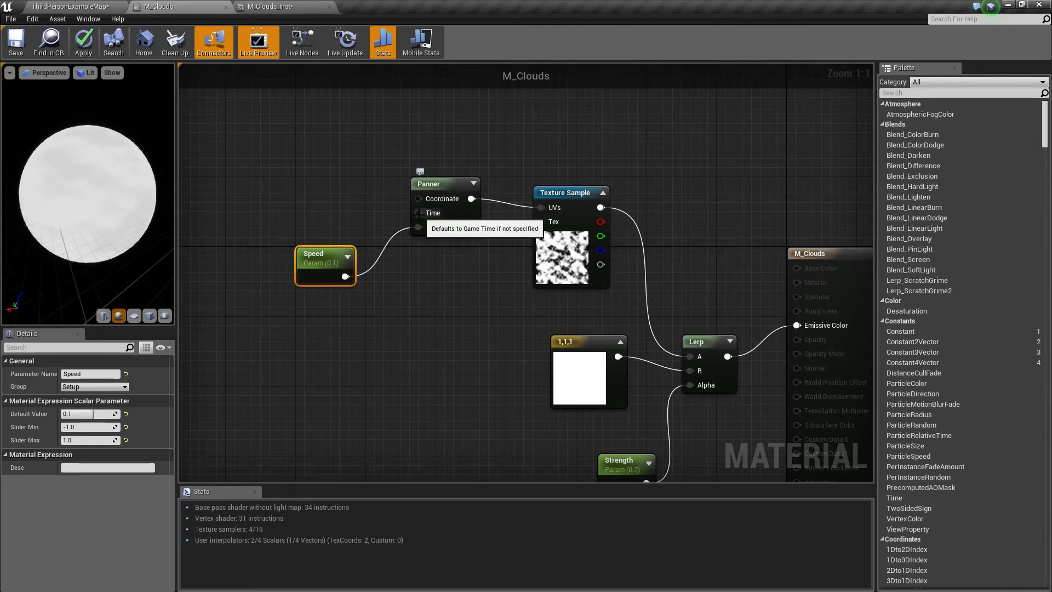
pyautogui.moveTo(418, 213); pyautogui.dragTo(324, 216)
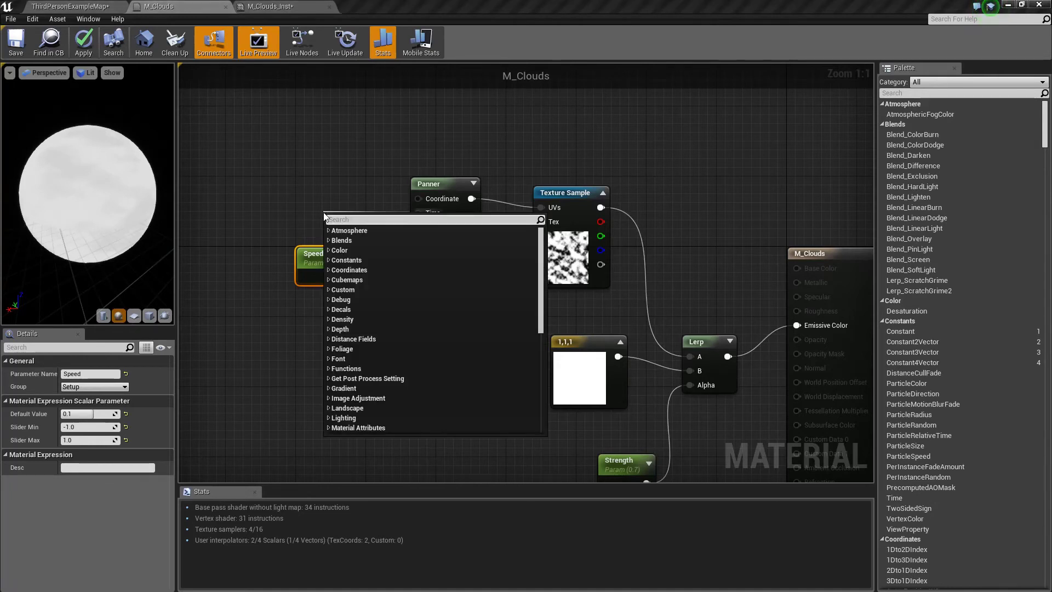
pyautogui.write('time')
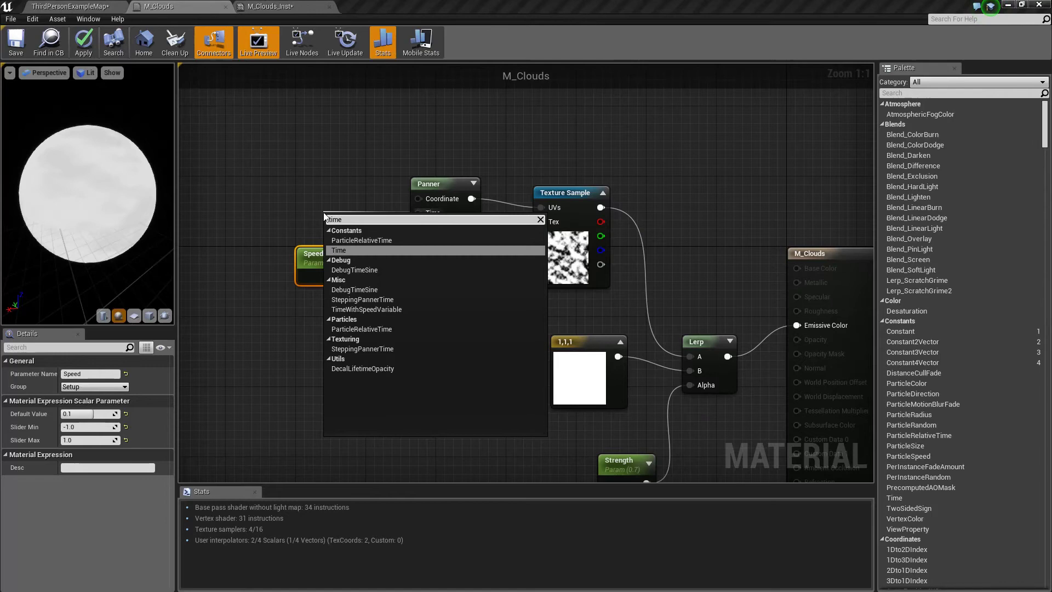
pyautogui.click(344, 250)
pyautogui.moveTo(347, 221); pyautogui.dragTo(321, 202)
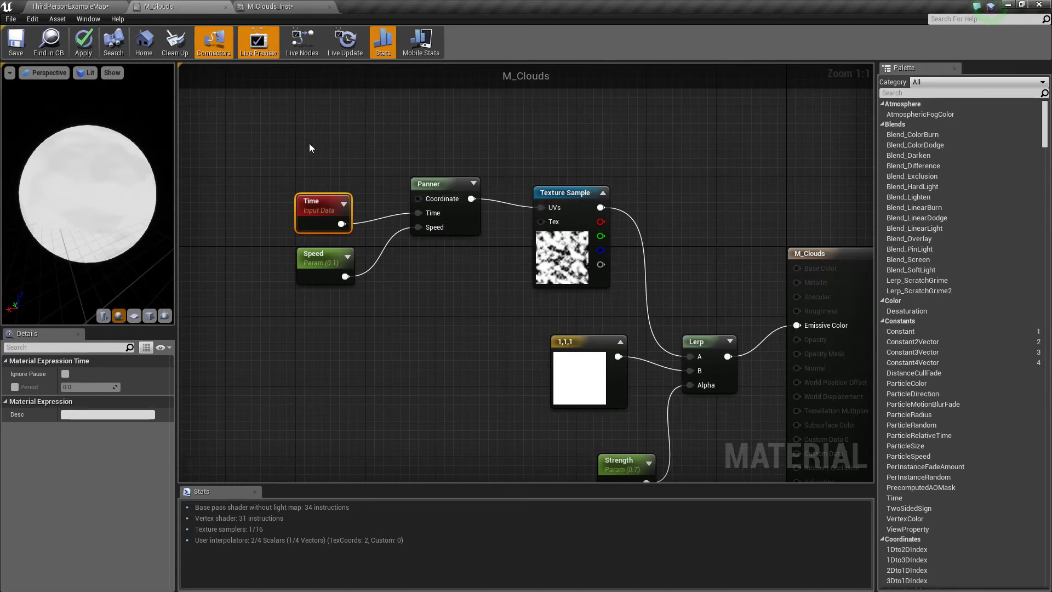
# - Add a TextureCoordinate node above the Time node, connect it to the Panner's Coordinate input, and save the material
pyautogui.rightClick(294, 144)
pyautogui.write('t')
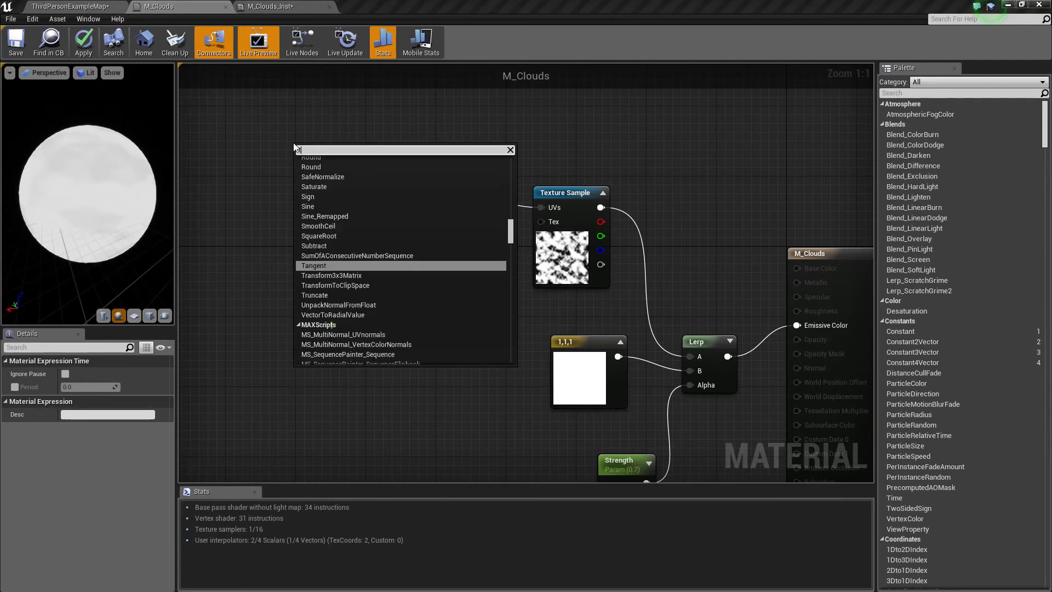
pyautogui.write('excoo')
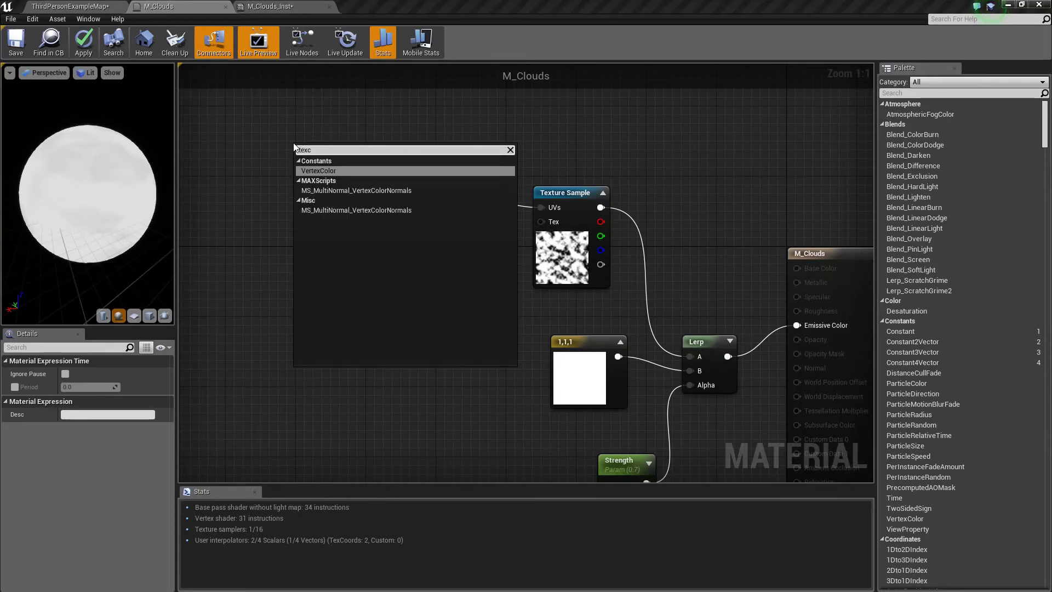
pyautogui.press('BackSpace')
pyautogui.press('BackSpace')
pyautogui.press('BackSpace')
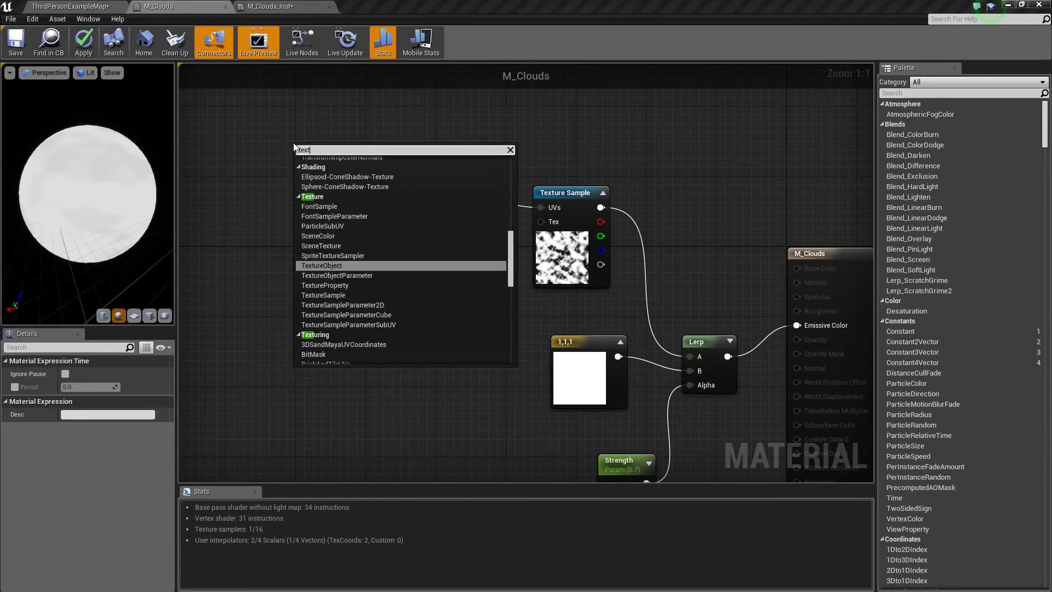
pyautogui.write('turecoor')
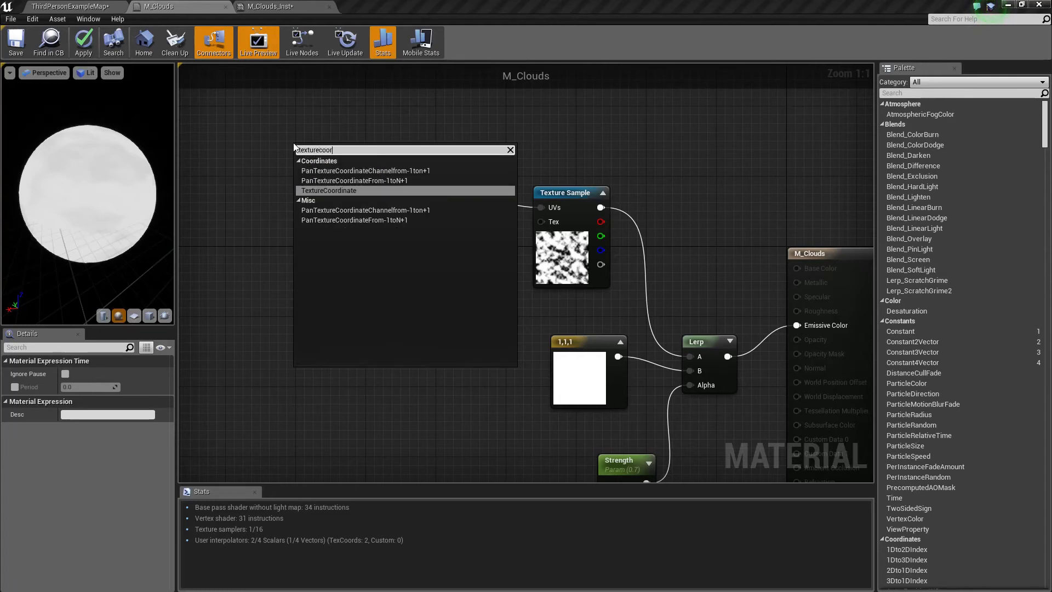
pyautogui.click(328, 189)
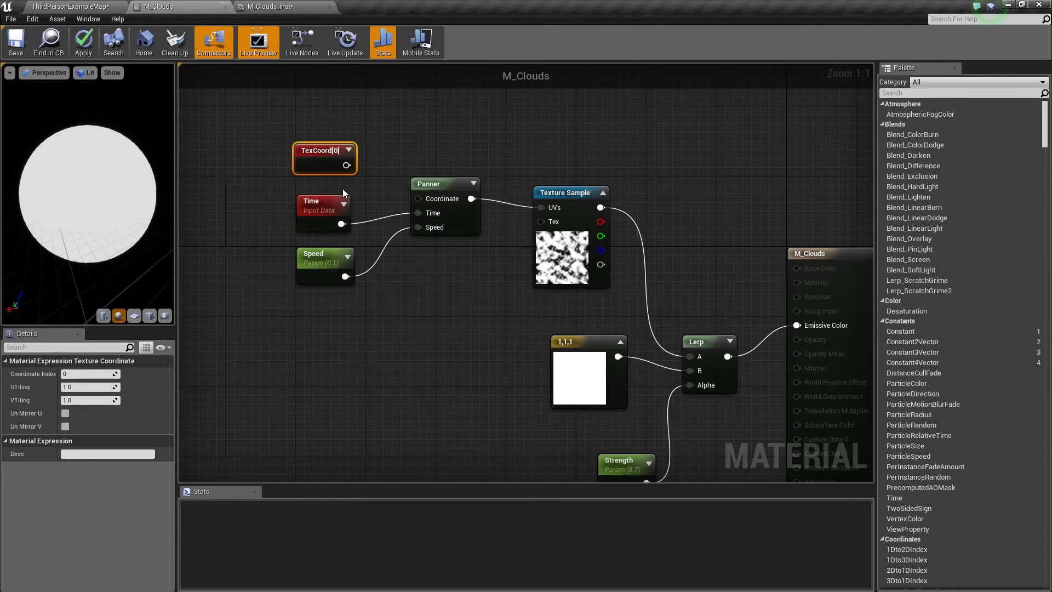
pyautogui.moveTo(346, 165); pyautogui.dragTo(418, 198)
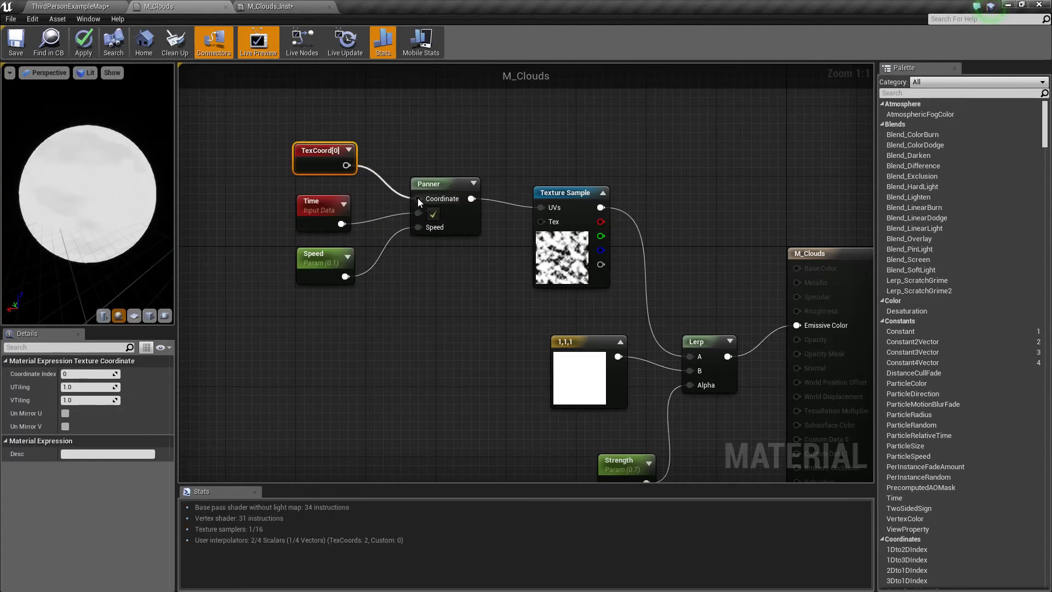
pyautogui.click(15, 42)
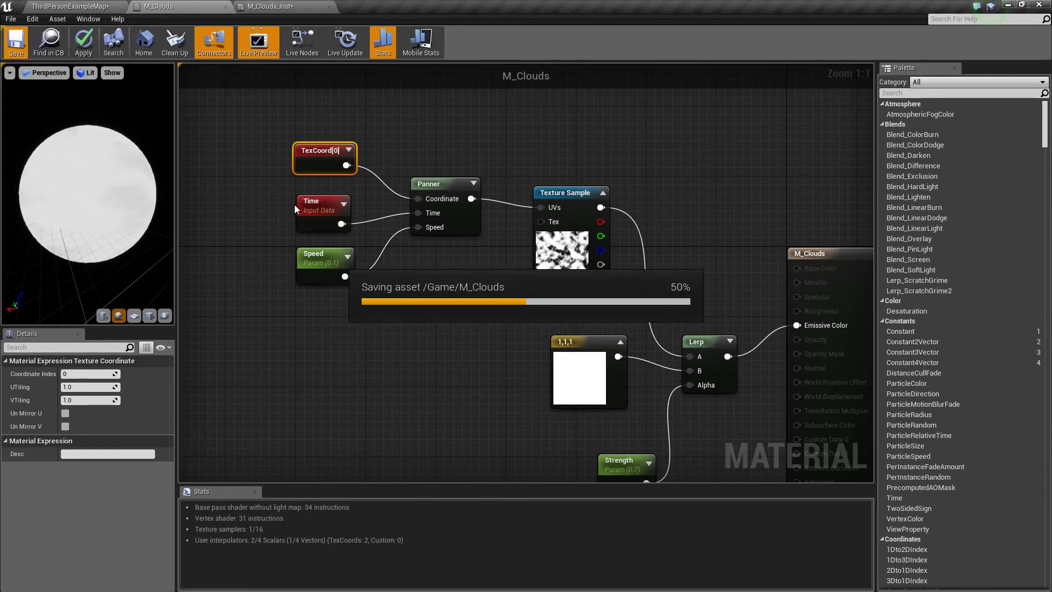
# - Show M_Clouds_Inst in a separate window over the level and set its Speed parameter to 0.01
pyautogui.click(75, 6)
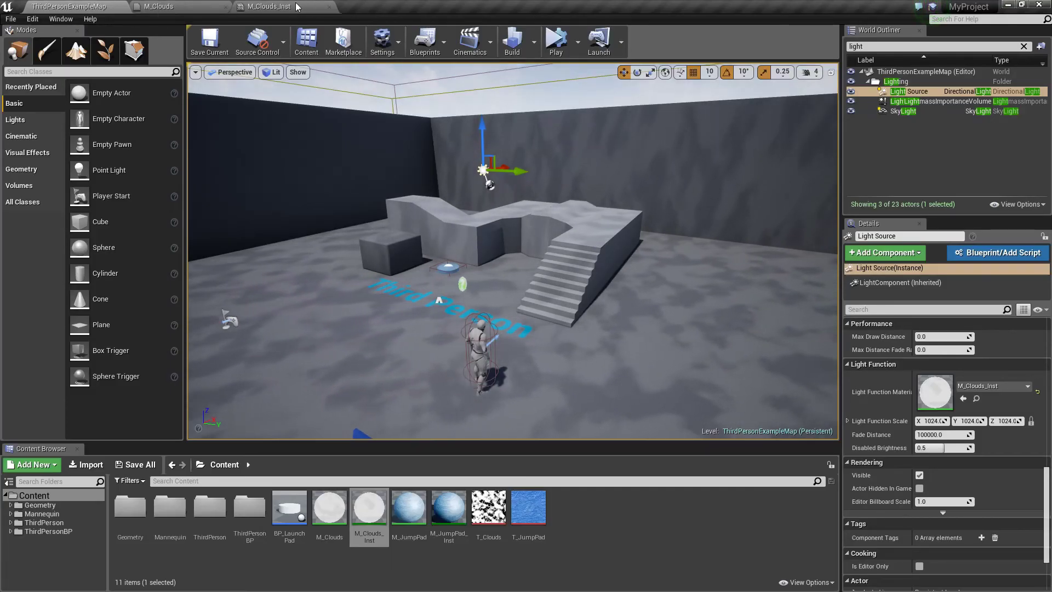
pyautogui.moveTo(294, 8); pyautogui.dragTo(637, 65)
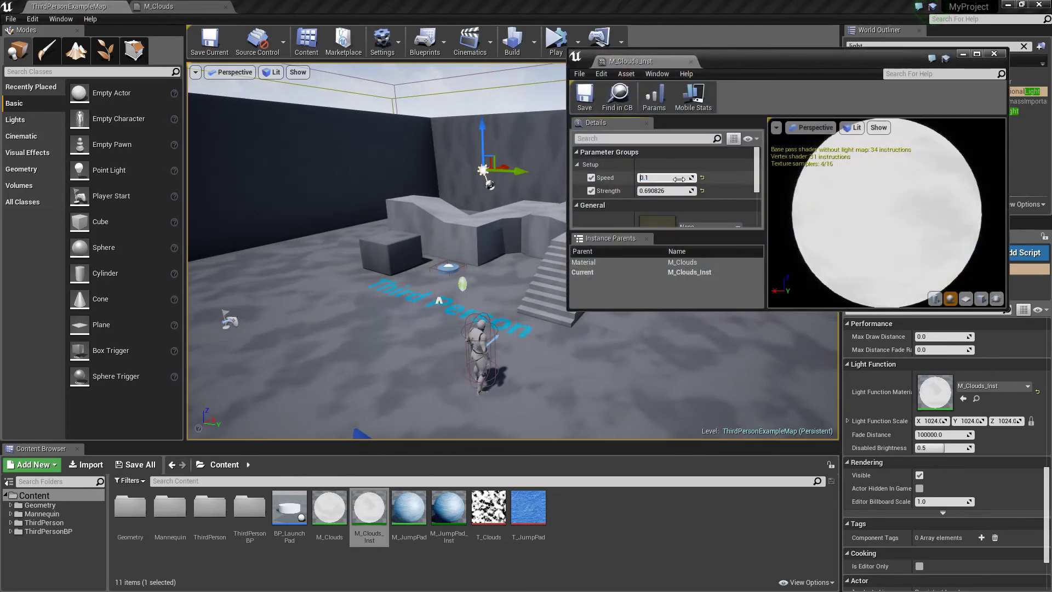
pyautogui.click(679, 178)
pyautogui.write('0.0')
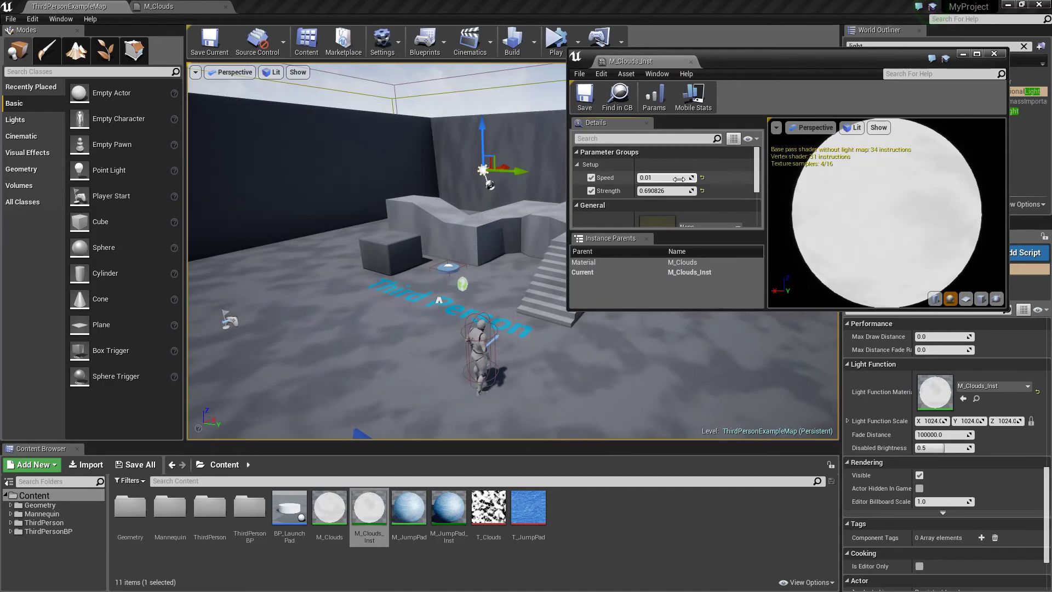
pyautogui.write('1')
pyautogui.press('Return')
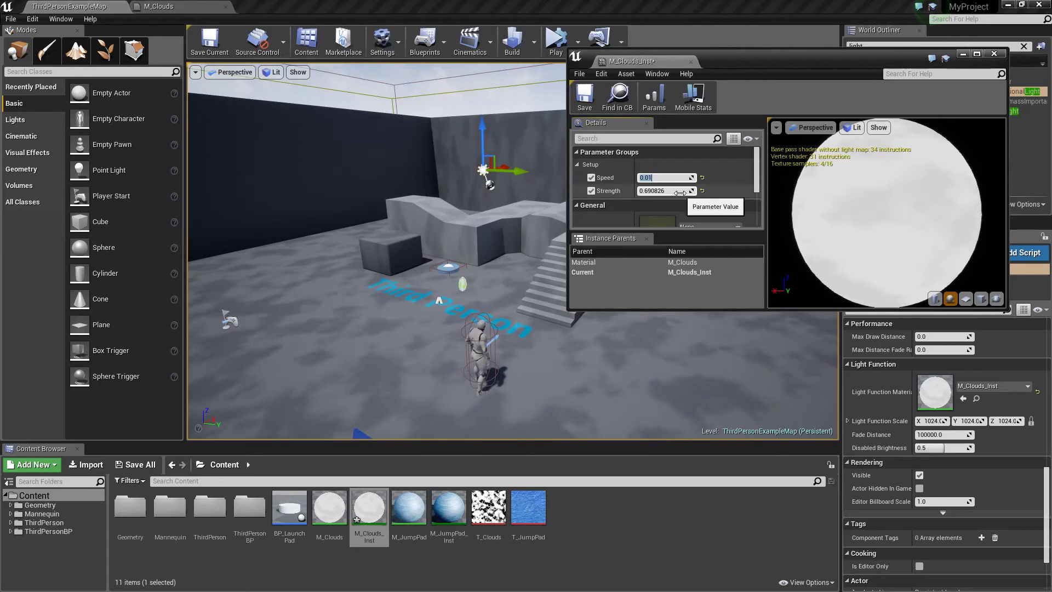
# - Set the instance's Strength to 0.745872 and dock the M_Clouds_Inst editor back in the main window
pyautogui.moveTo(680, 190)
pyautogui.mouseDown()
pyautogui.moveTo(668, 189)
pyautogui.moveTo(690, 189)
pyautogui.mouseUp()
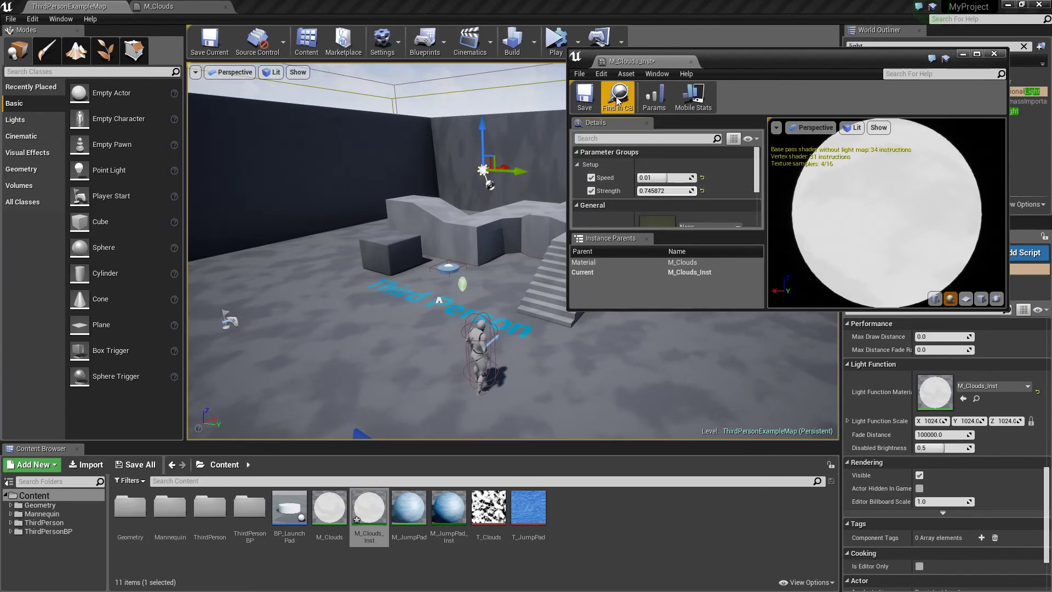
pyautogui.click(623, 280)
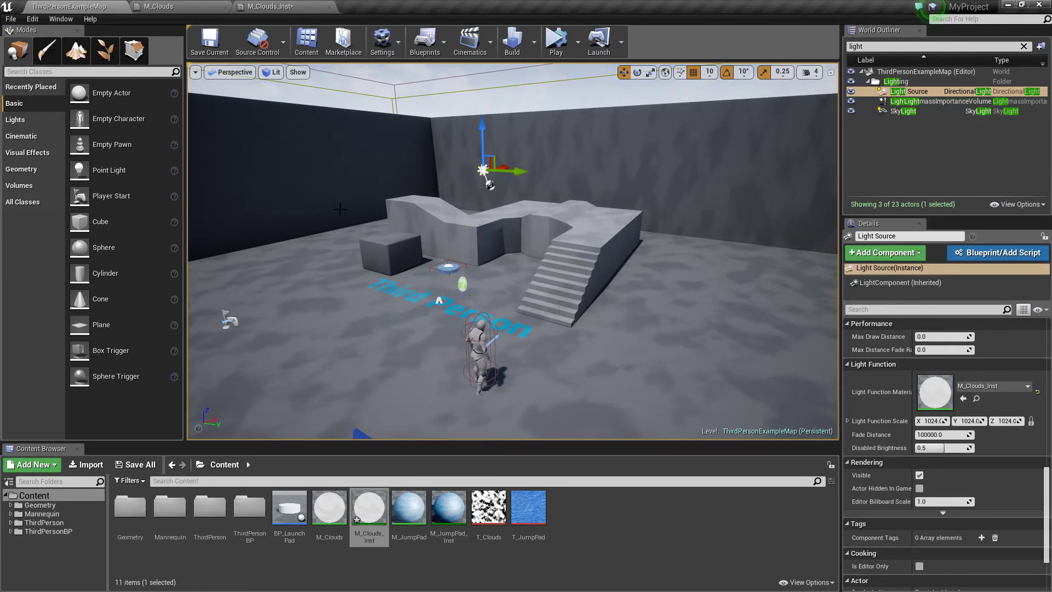
# - In M_Clouds, move the TexCoord node up and insert a Multiply node between it and the Panner's Coordinate input
pyautogui.click(164, 6)
pyautogui.click(69, 6)
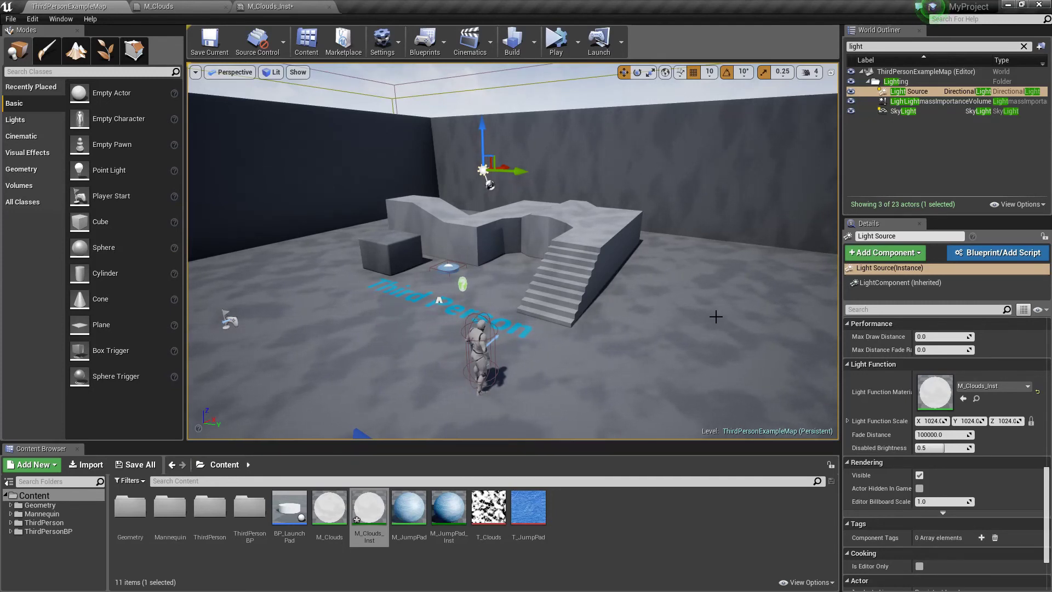
pyautogui.click(195, 6)
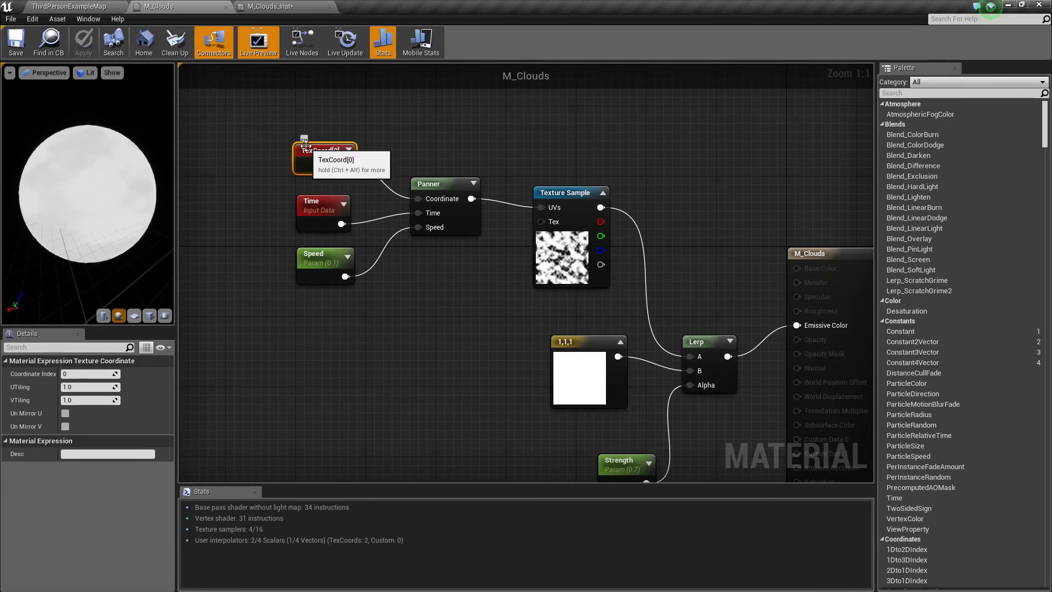
pyautogui.moveTo(310, 151); pyautogui.dragTo(354, 142)
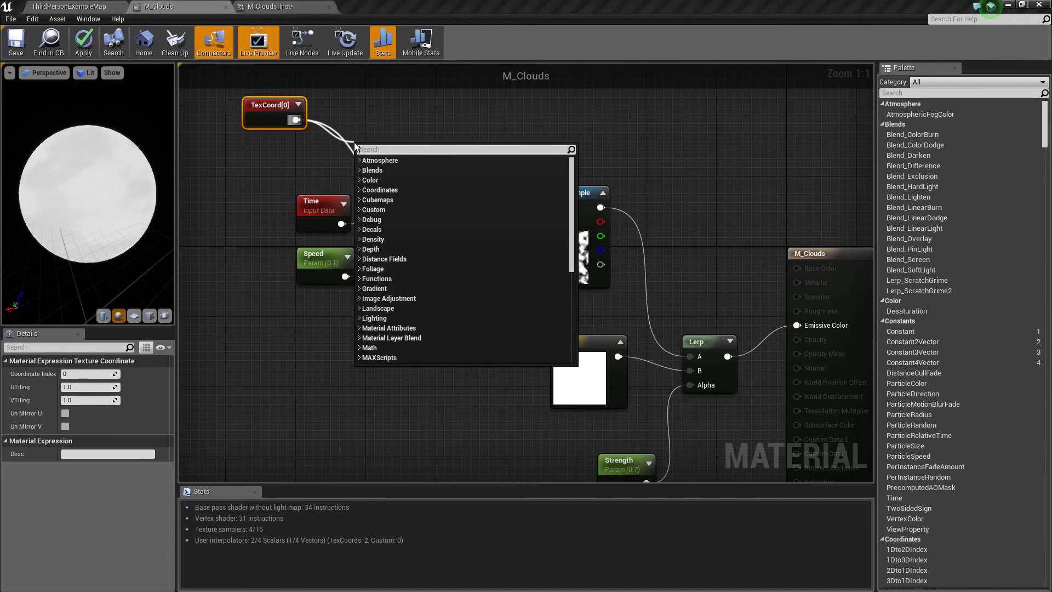
pyautogui.write('multiply')
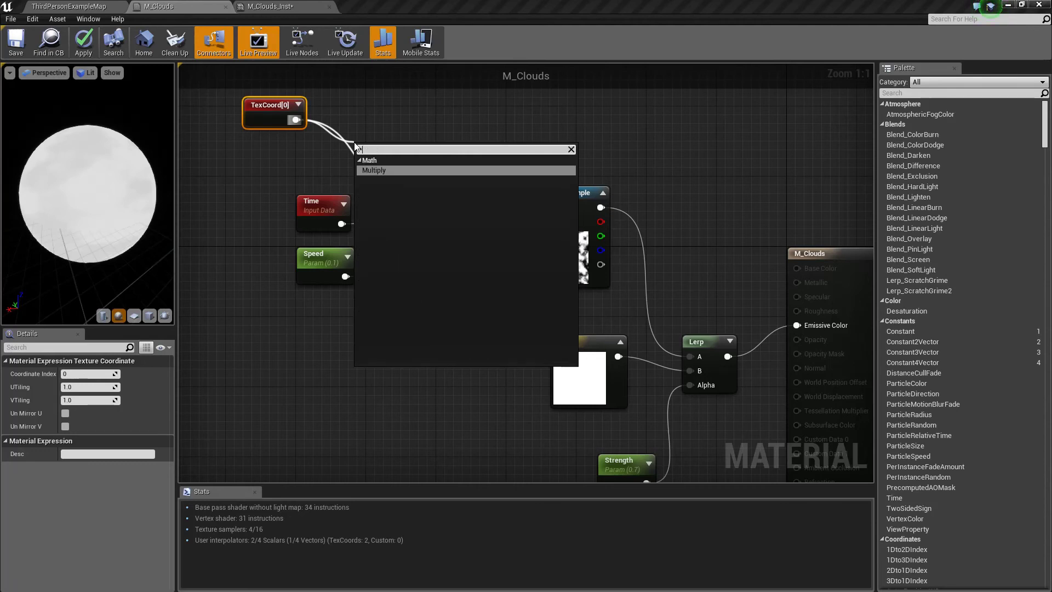
pyautogui.click(391, 169)
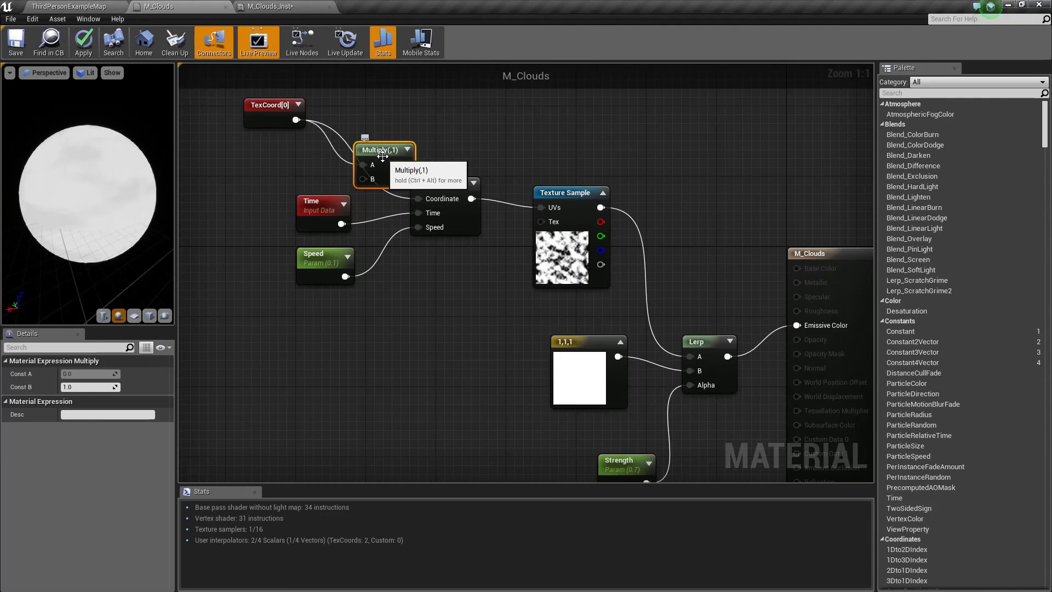
pyautogui.moveTo(383, 157); pyautogui.dragTo(418, 198)
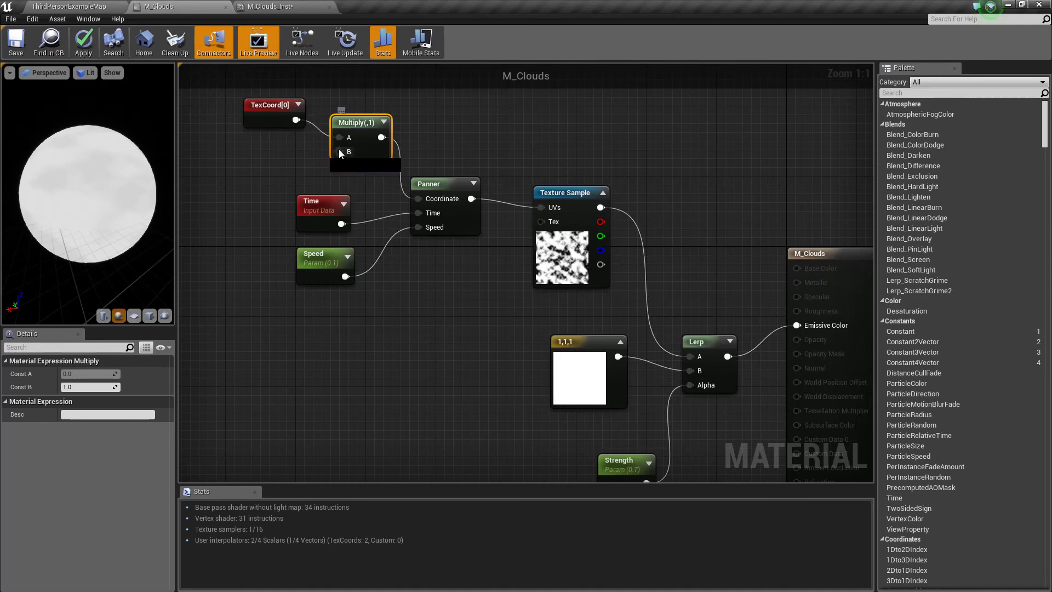
# - Add a scalar parameter named TextureScale below the TexCoord node, connected to the Multiply node's B input
pyautogui.moveTo(339, 151); pyautogui.dragTo(253, 163)
pyautogui.write('scalar')
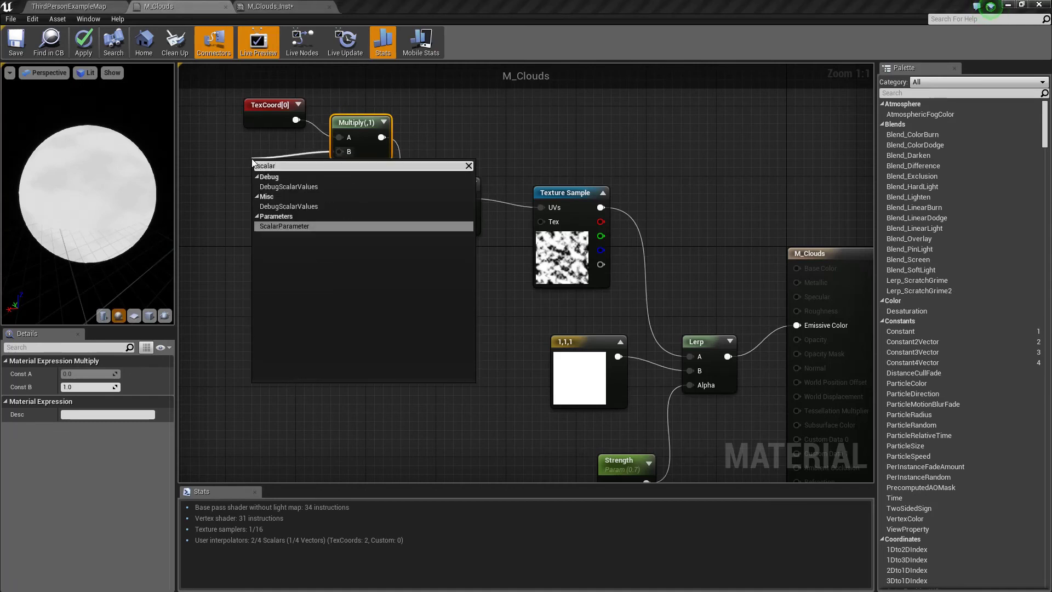
pyautogui.press('Return')
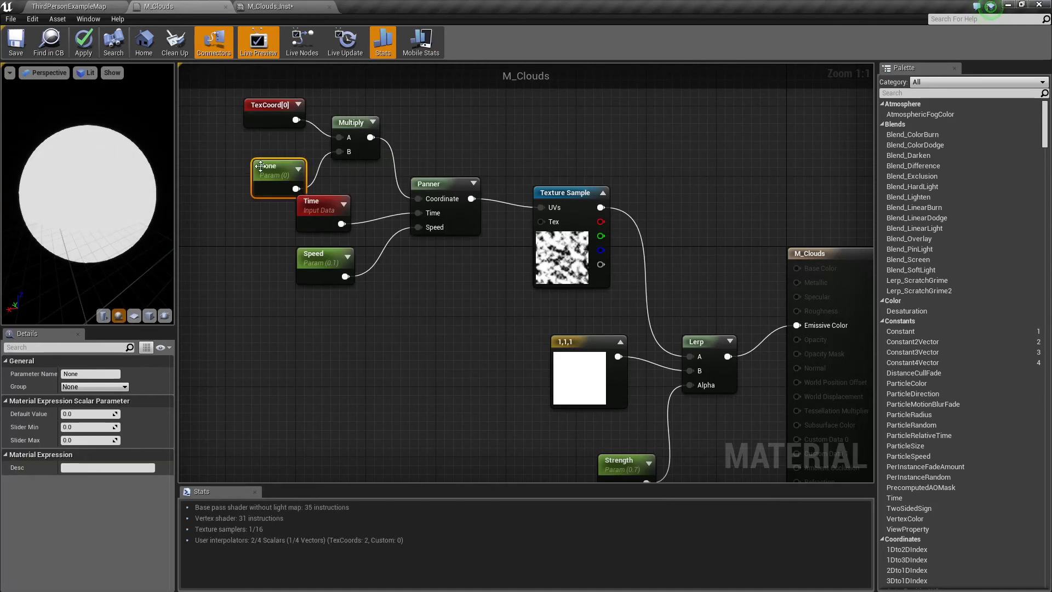
pyautogui.click(75, 373)
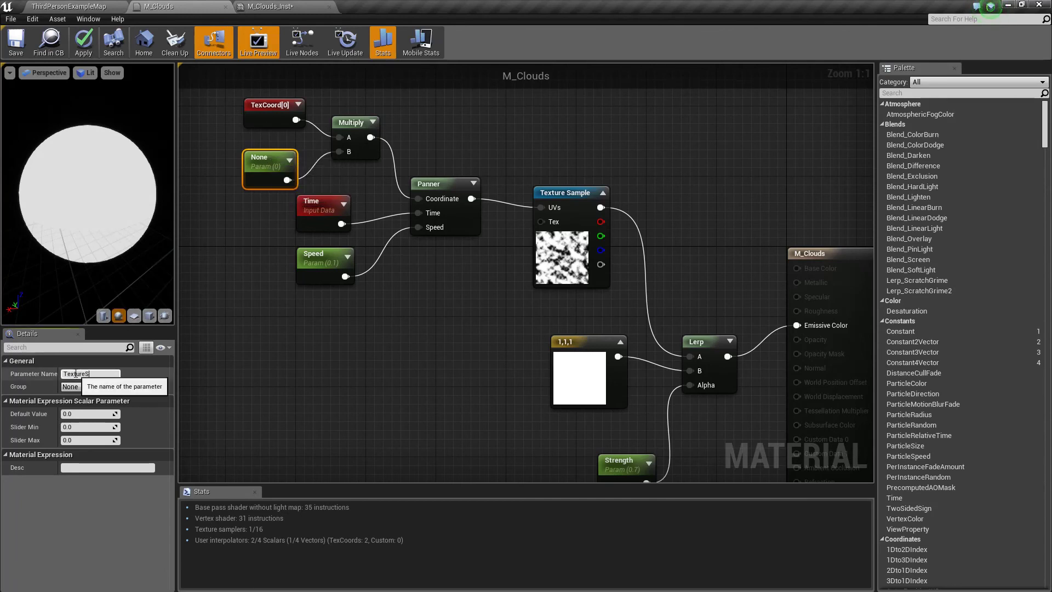
pyautogui.press('Return')
# - Assign TextureScale to the Setup group with a default value of 1, and save the material
pyautogui.click(125, 387)
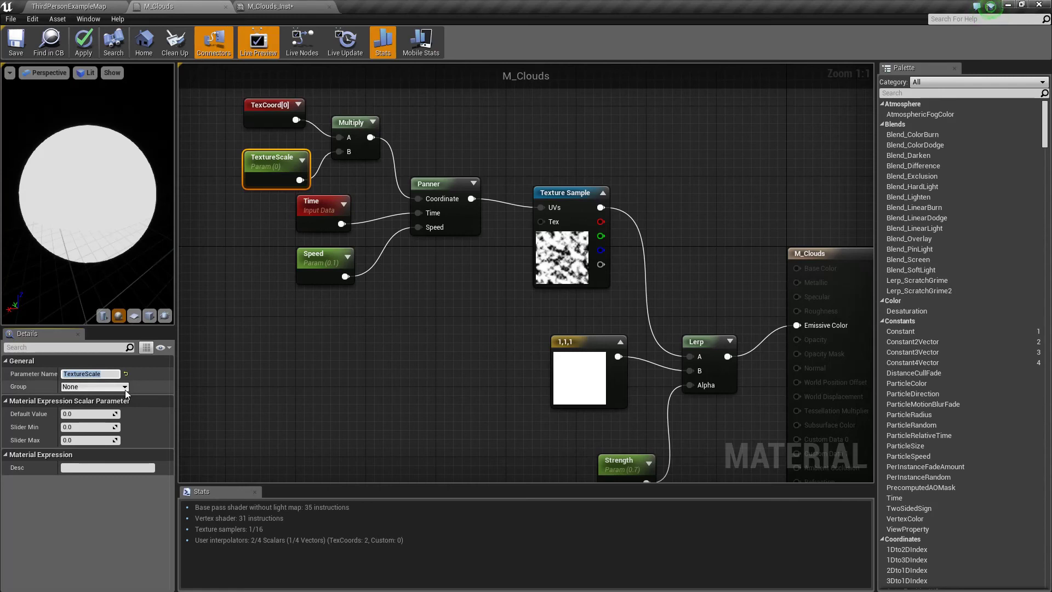
pyautogui.click(101, 395)
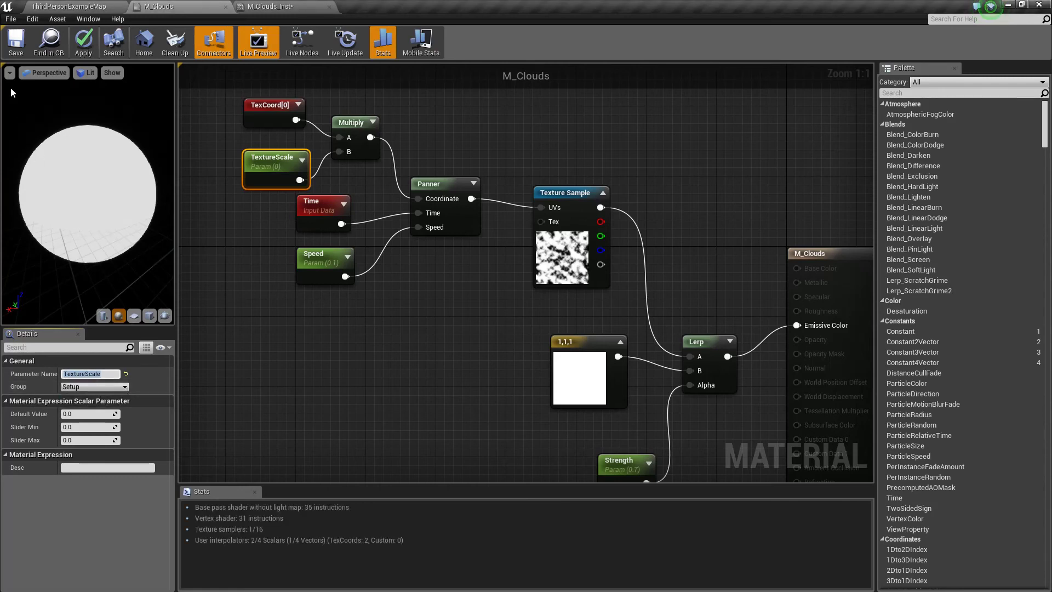
pyautogui.hotkey('ctrl', 's')
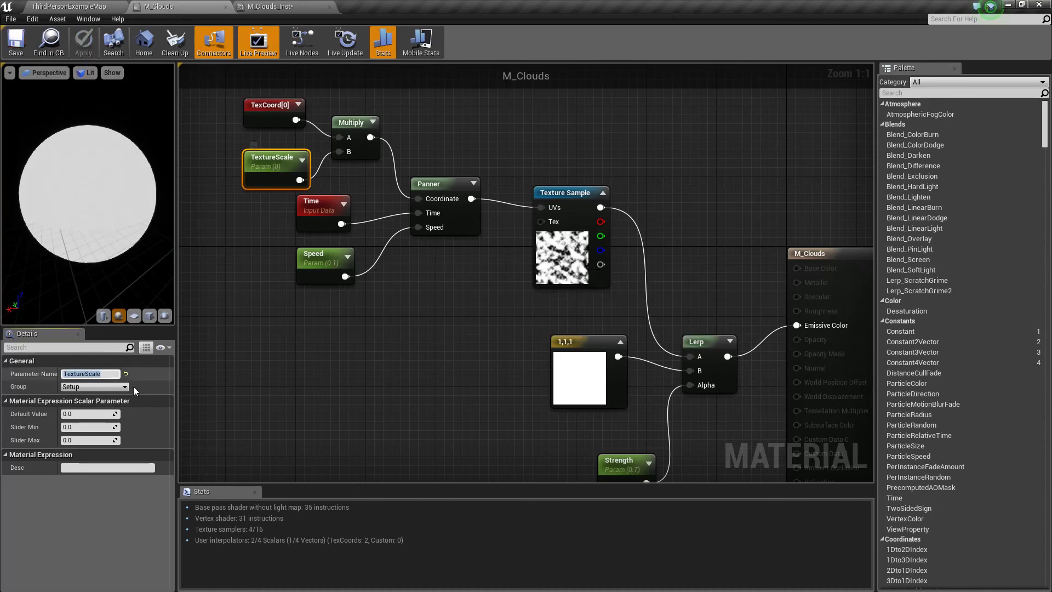
pyautogui.click(81, 412)
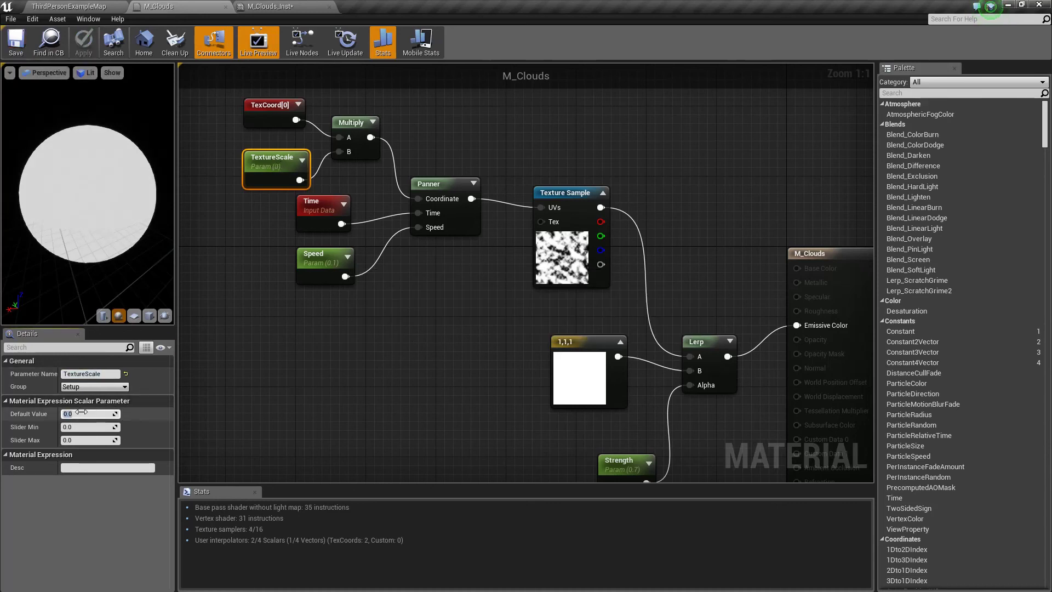
pyautogui.write('1')
pyautogui.press('Return')
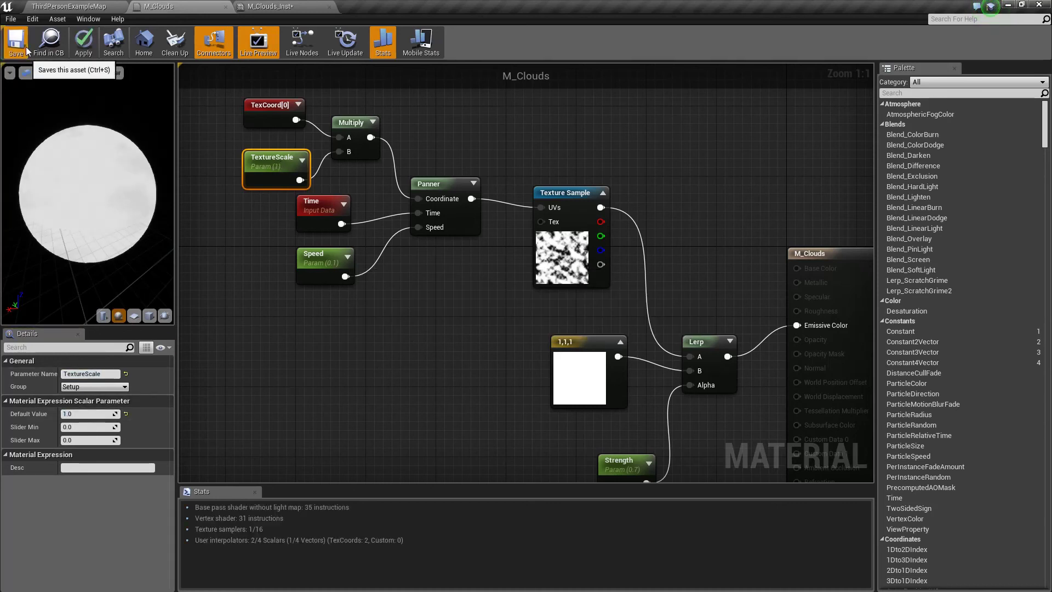
pyautogui.hotkey('ctrl', 's')
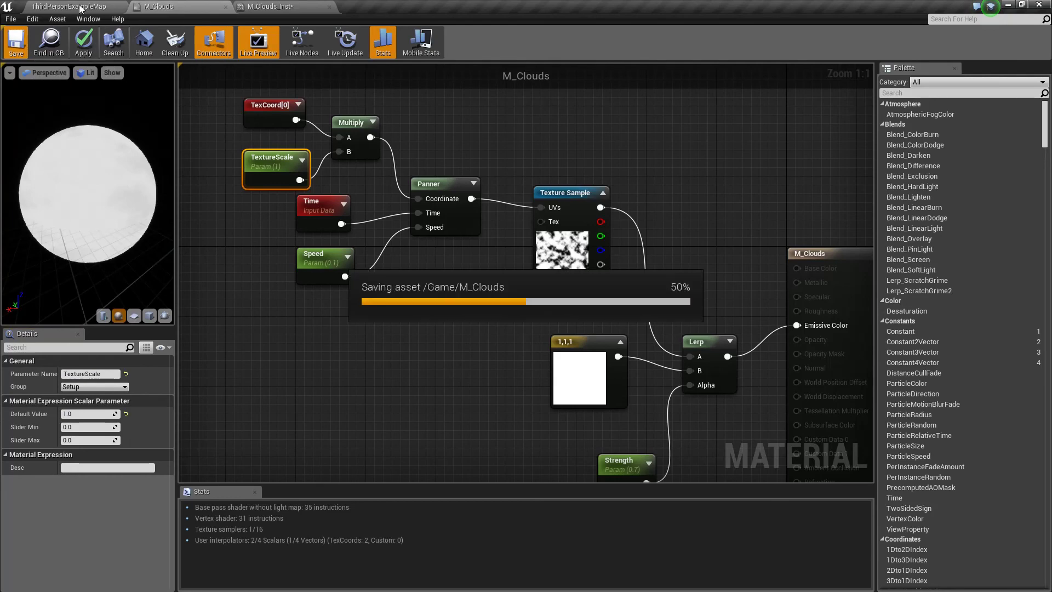
# - Show M_Clouds_Inst in a separate window over the level and enable its TextureScale parameter override
pyautogui.click(81, 8)
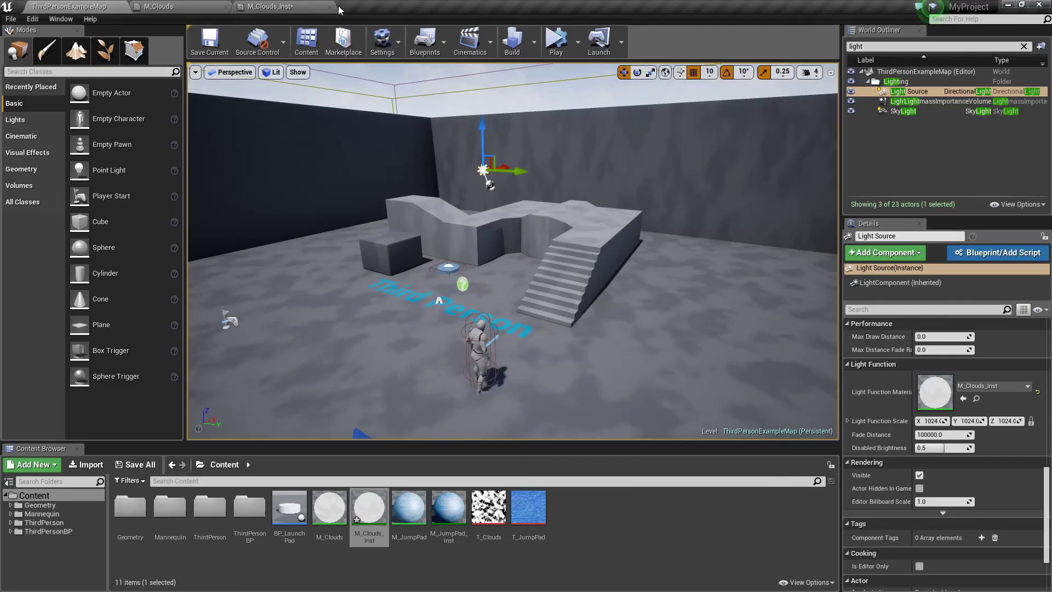
pyautogui.moveTo(271, 9); pyautogui.dragTo(692, 88)
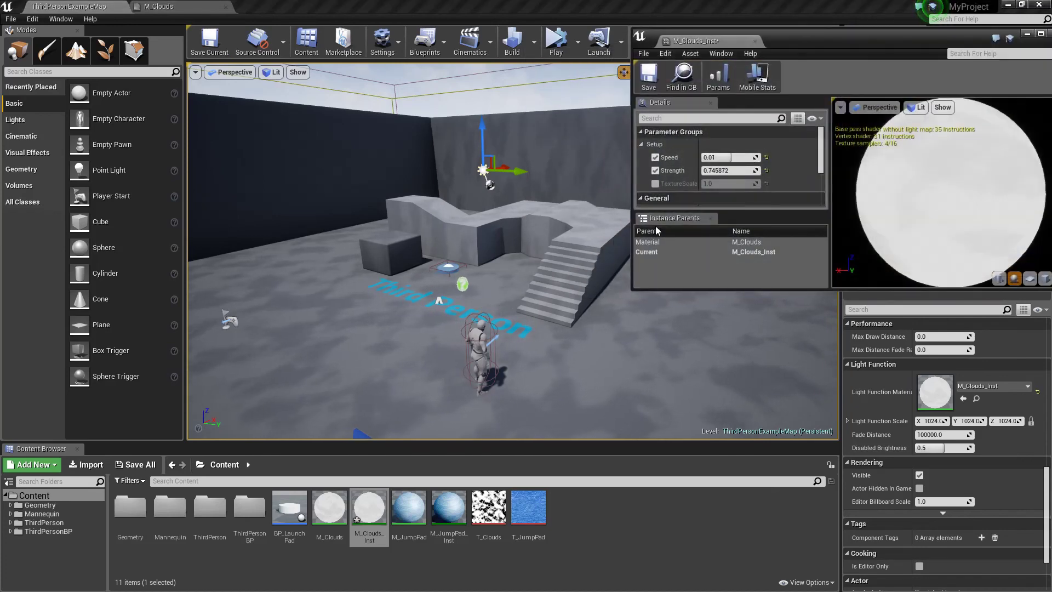
pyautogui.moveTo(704, 164); pyautogui.dragTo(718, 164)
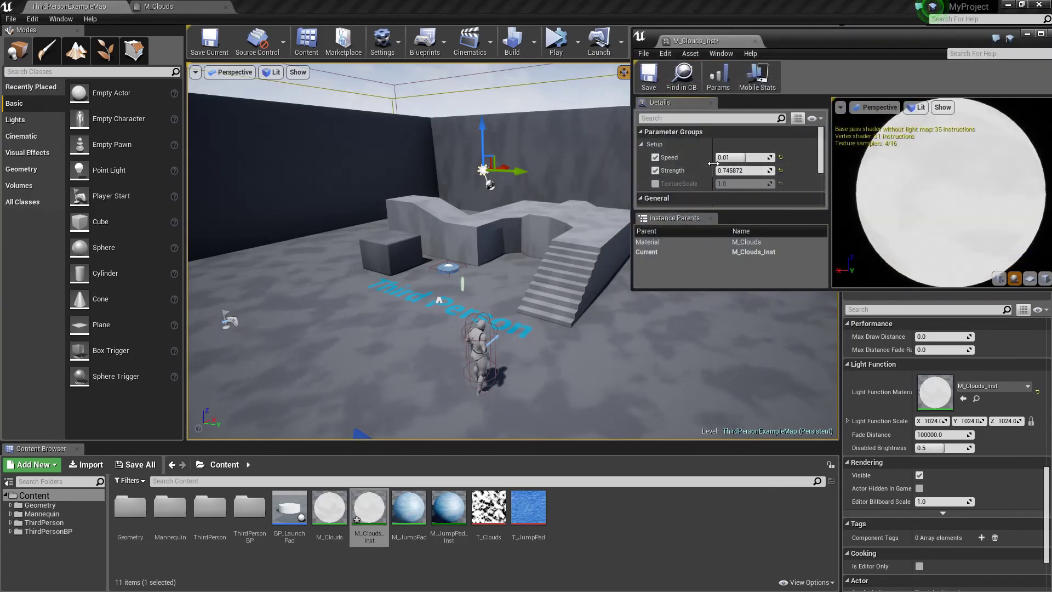
pyautogui.click(655, 184)
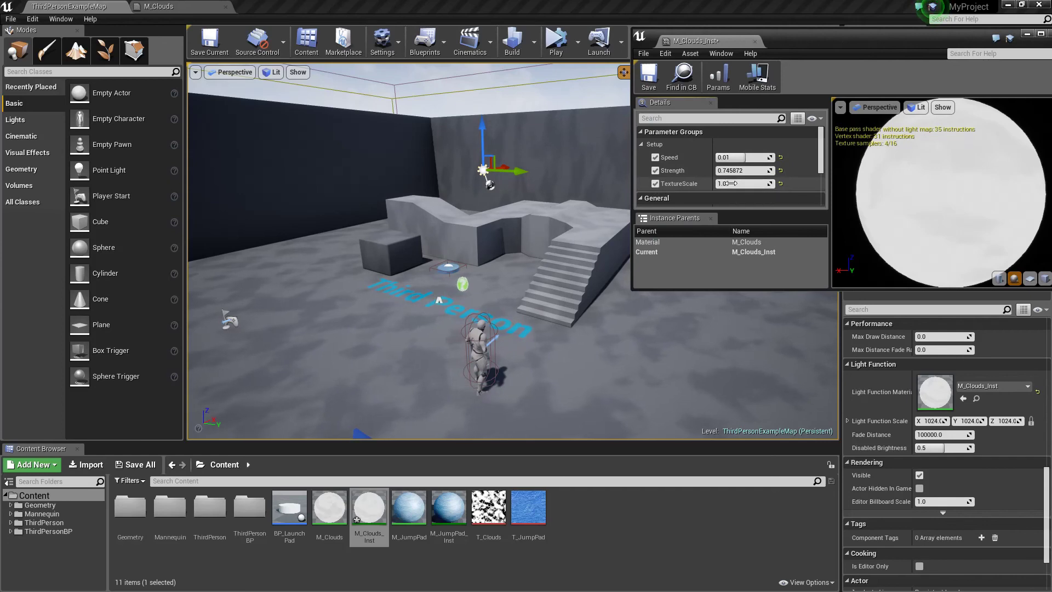
# - Set the instance's TextureScale to 0.320973, save it and close its editor window
pyautogui.moveTo(729, 184); pyautogui.dragTo(787, 184)
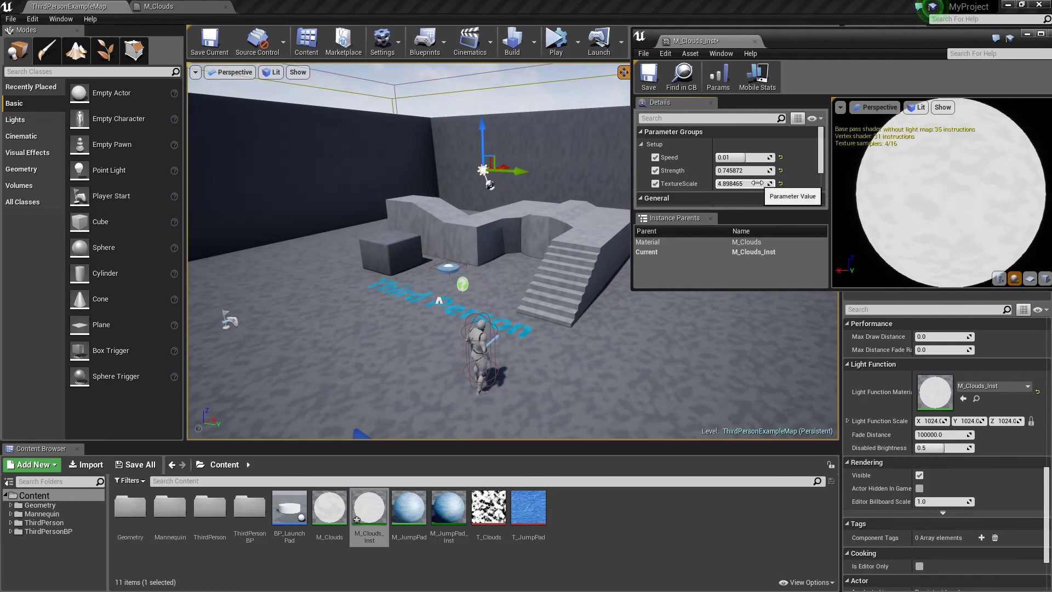
pyautogui.moveTo(738, 184); pyautogui.dragTo(705, 184)
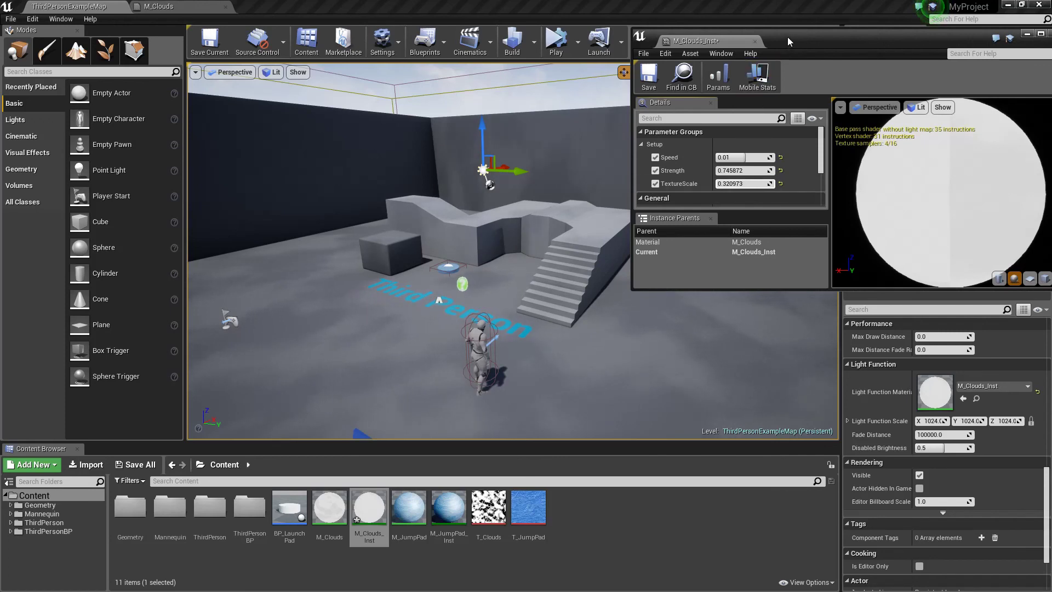
pyautogui.moveTo(831, 38); pyautogui.dragTo(839, 62)
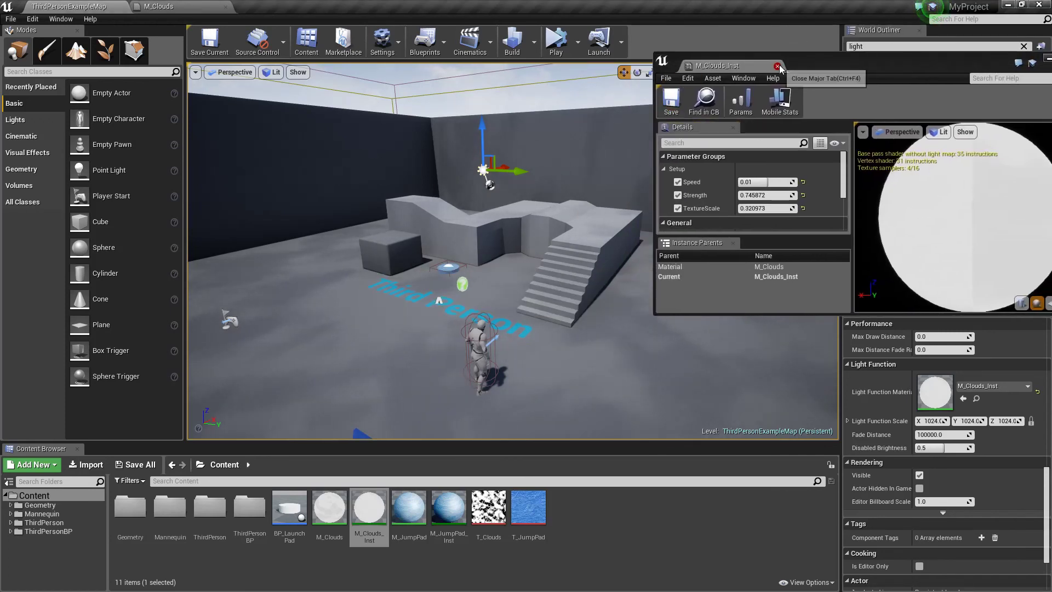
pyautogui.click(779, 65)
# - Simulate the level from a wider view to examine the moving cloud shadows, and stop the simulation
pyautogui.scroll(-3, 634, 195)
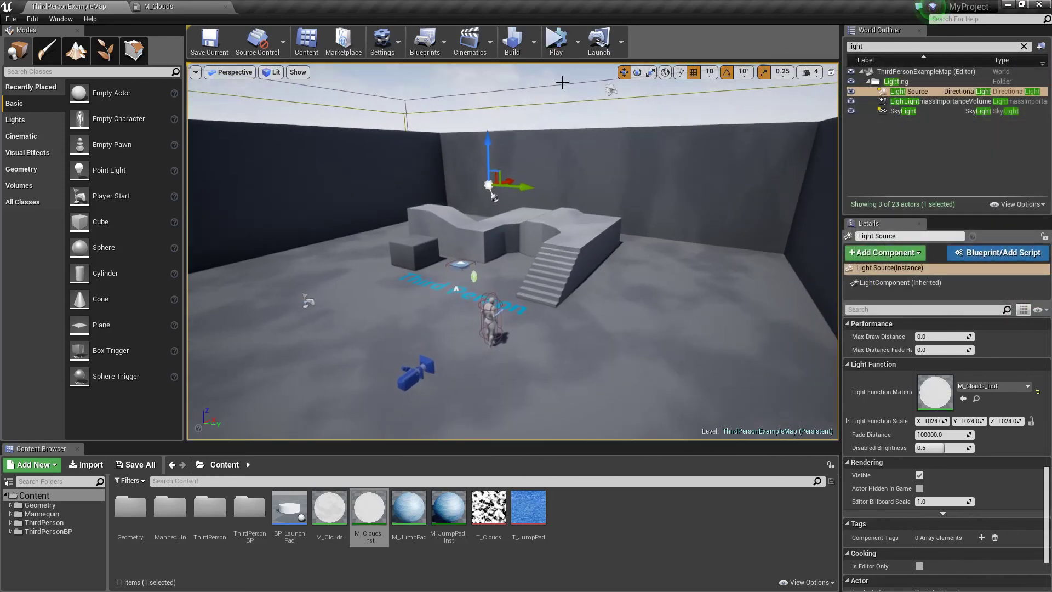
pyautogui.click(556, 40)
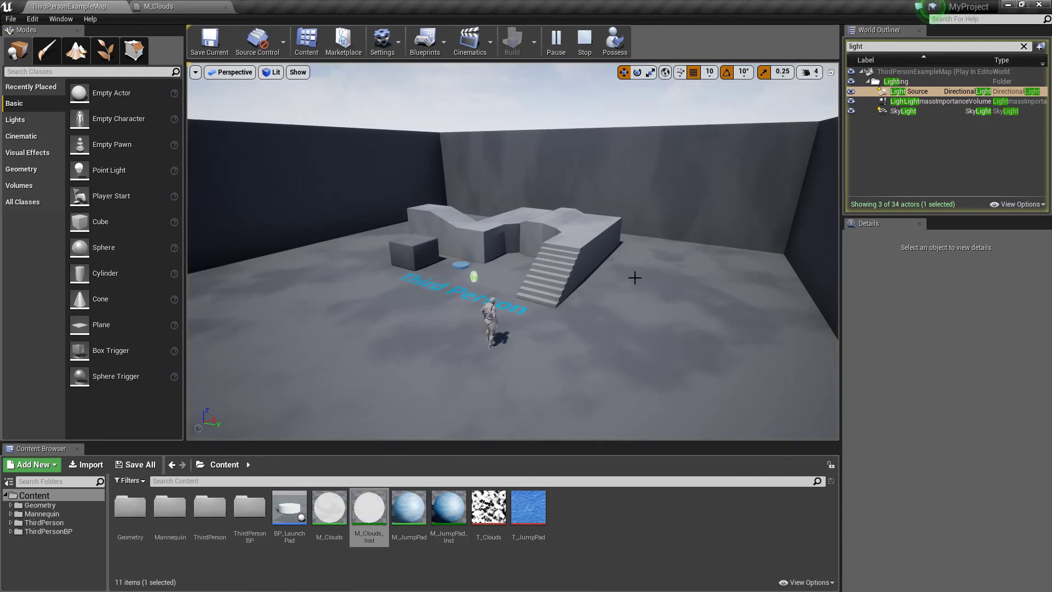
pyautogui.press('Escape')
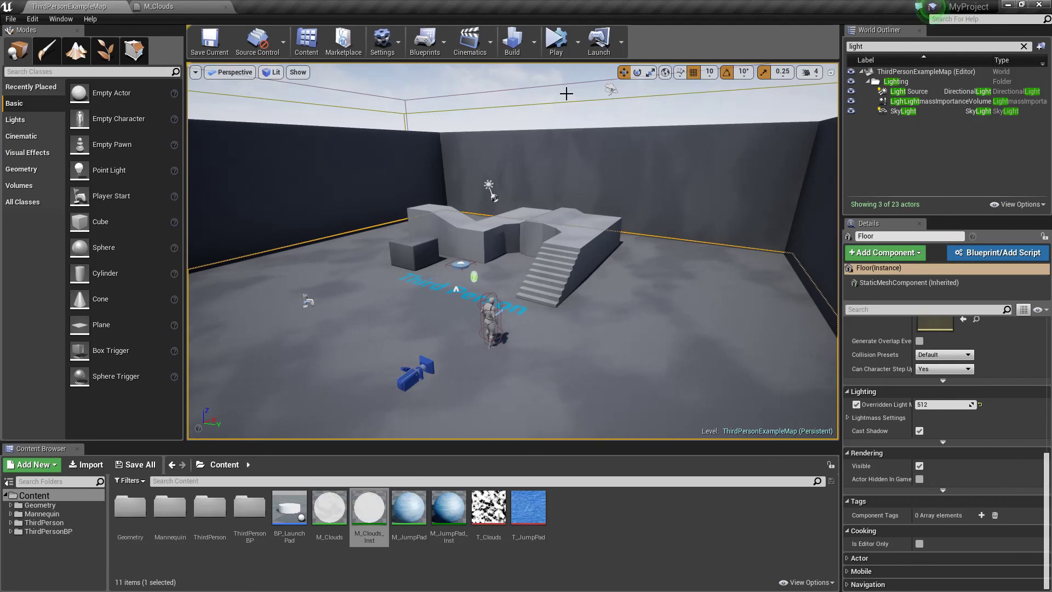
# - Play the level in the selected viewport, run the character around to check the cloud shadows, and stop playing
pyautogui.click(578, 48)
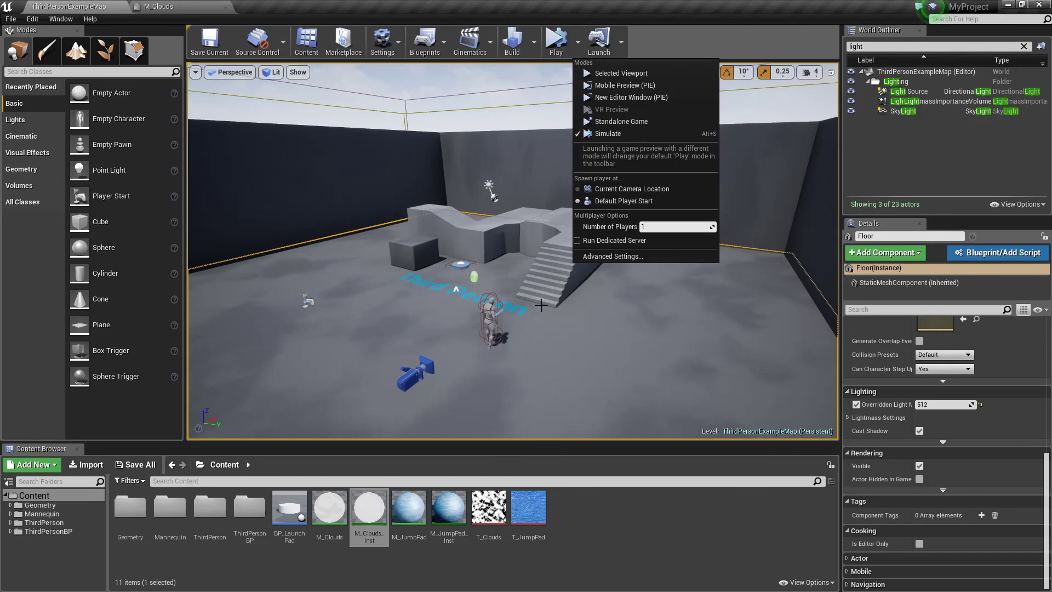
pyautogui.click(652, 73)
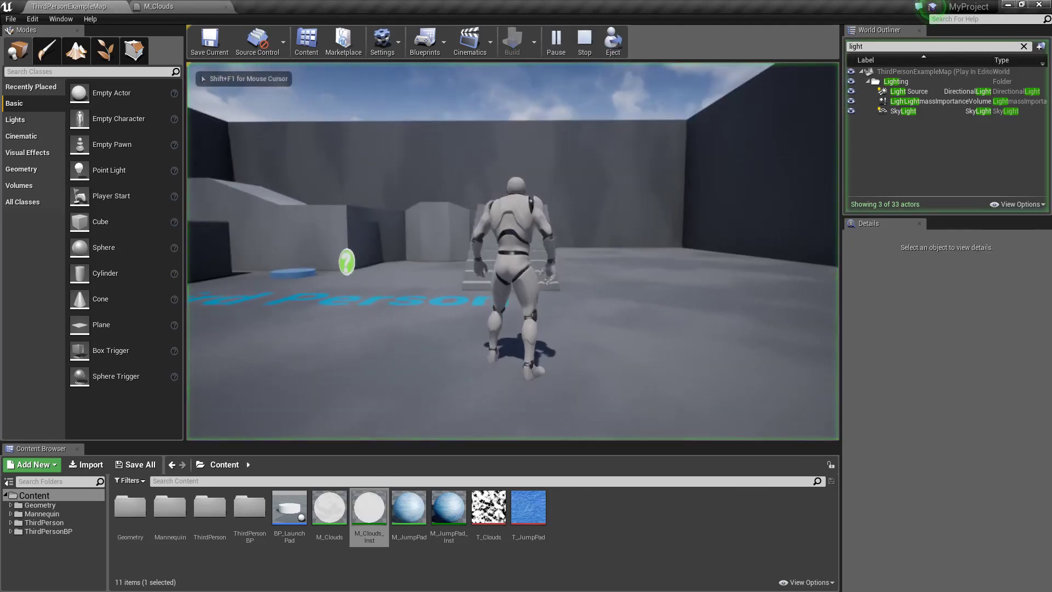
pyautogui.press('w')
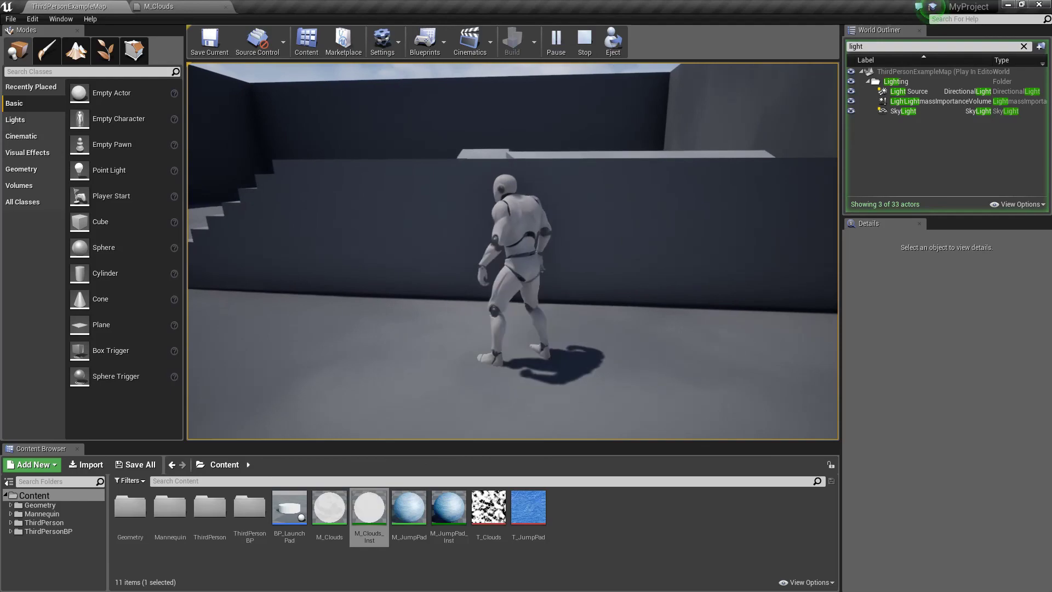
pyautogui.press('Escape')
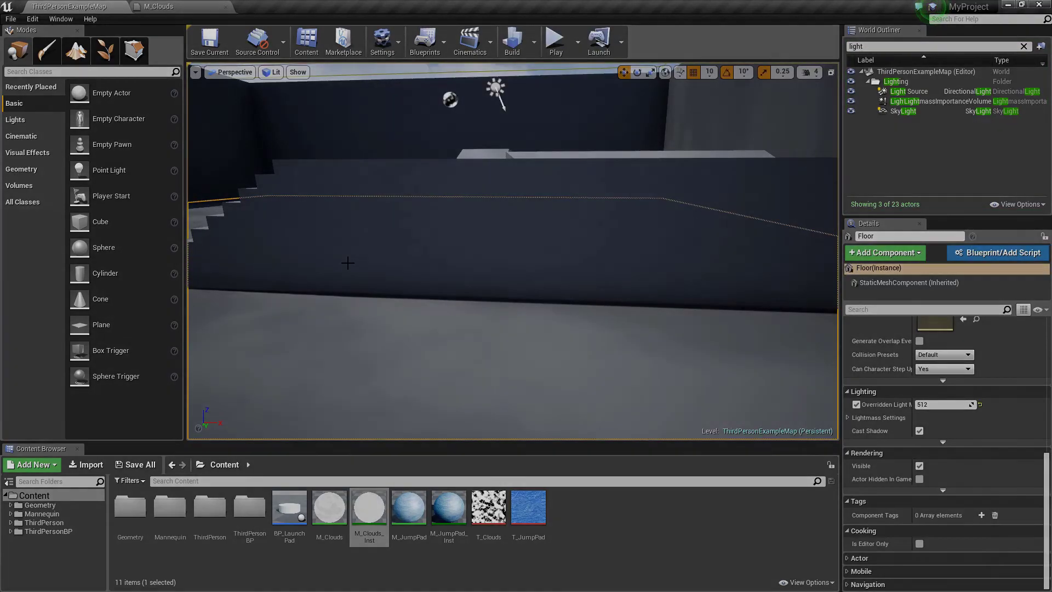